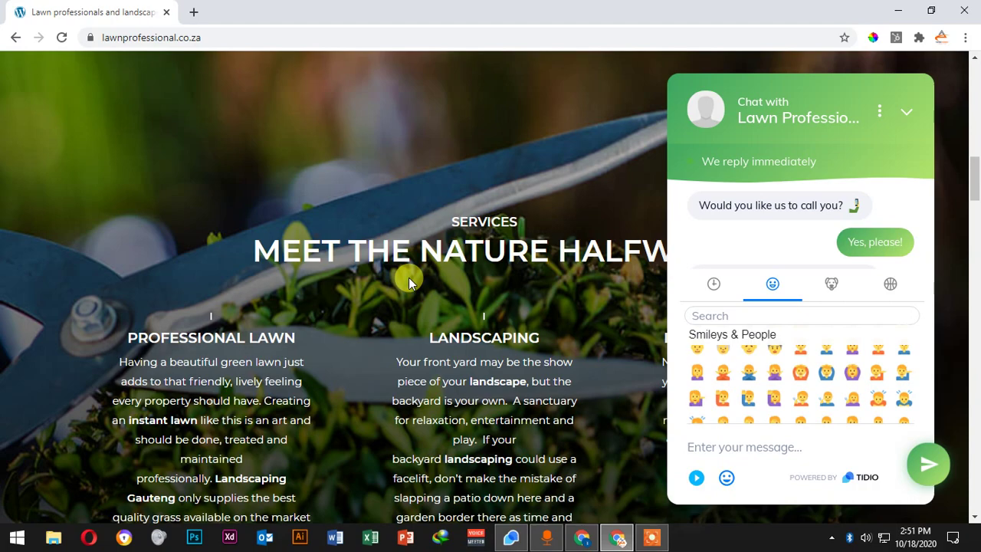
{"action": "scroll", "coordinate": [356, 208], "scroll_direction": "down", "scroll_amount": 3}
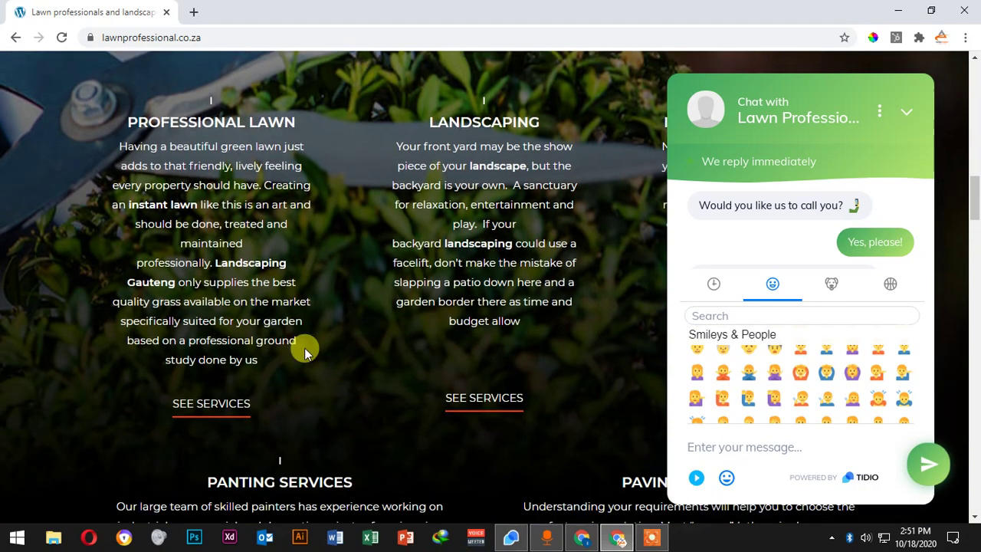
{"action": "scroll", "coordinate": [364, 261], "scroll_direction": "down", "scroll_amount": 12}
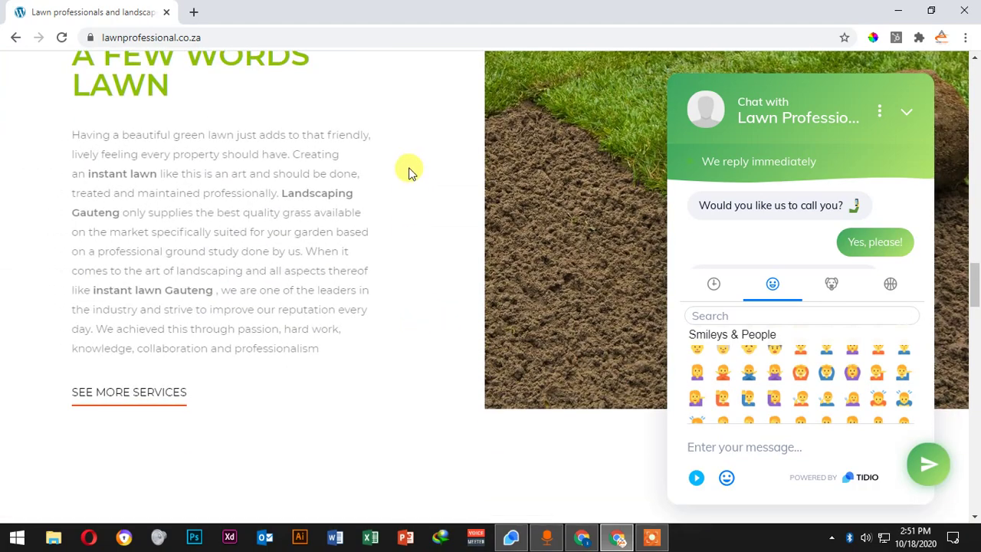
{"action": "scroll", "coordinate": [434, 272], "scroll_direction": "up", "scroll_amount": 10}
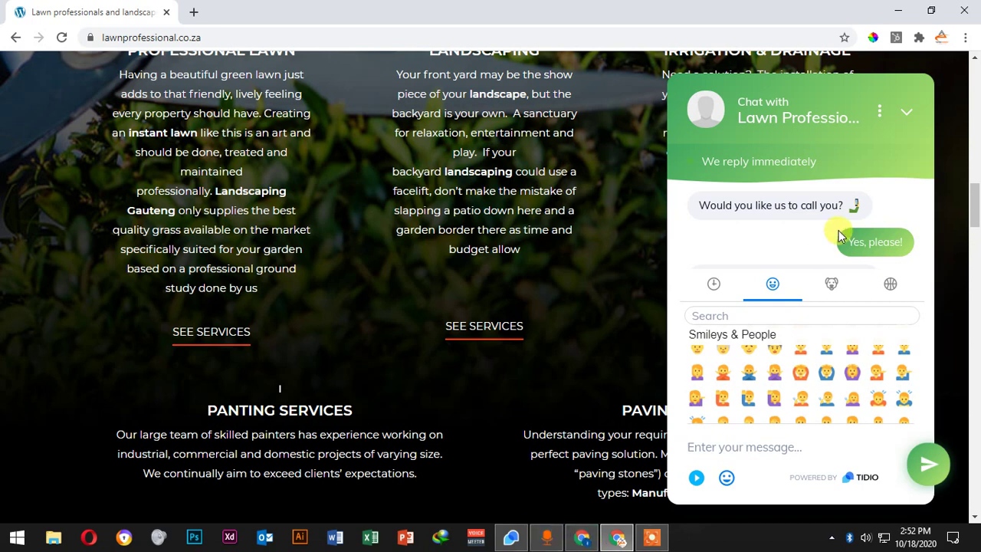
Switch to Tidio Chat, start a chat with the visitor currently on the site and send the message "hi".
{"action": "left_click", "coordinate": [508, 540]}
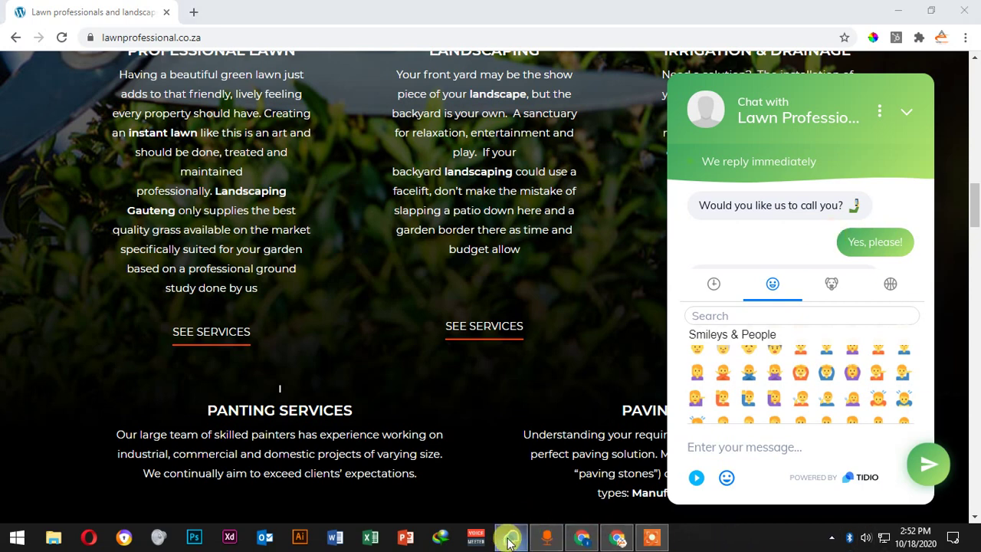
{"action": "left_click", "coordinate": [510, 538]}
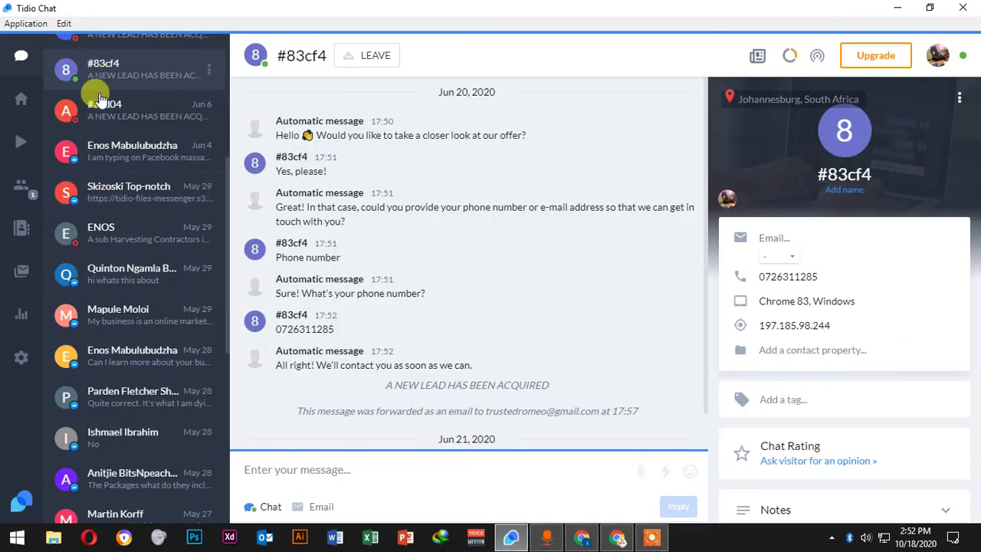
{"action": "left_click", "coordinate": [23, 188]}
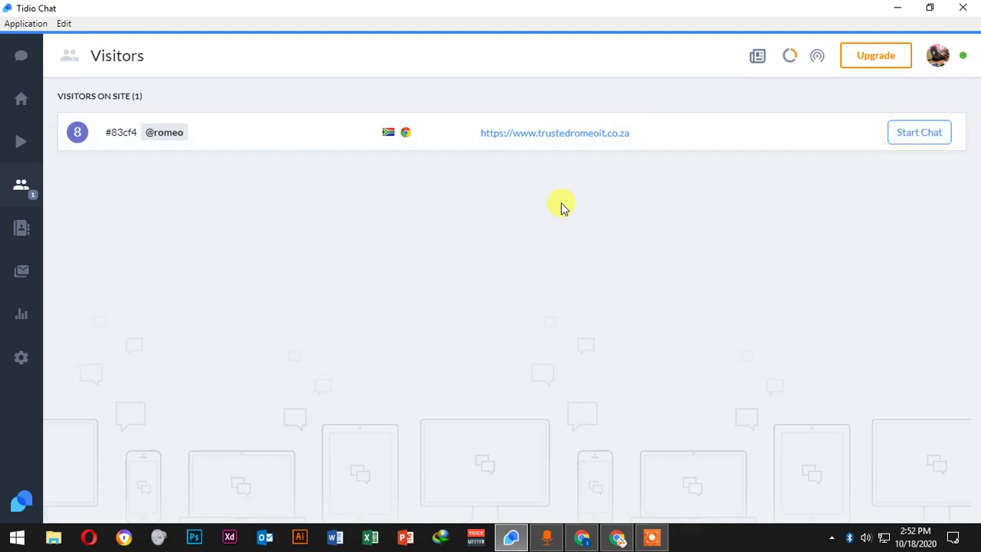
{"action": "left_click", "coordinate": [931, 136]}
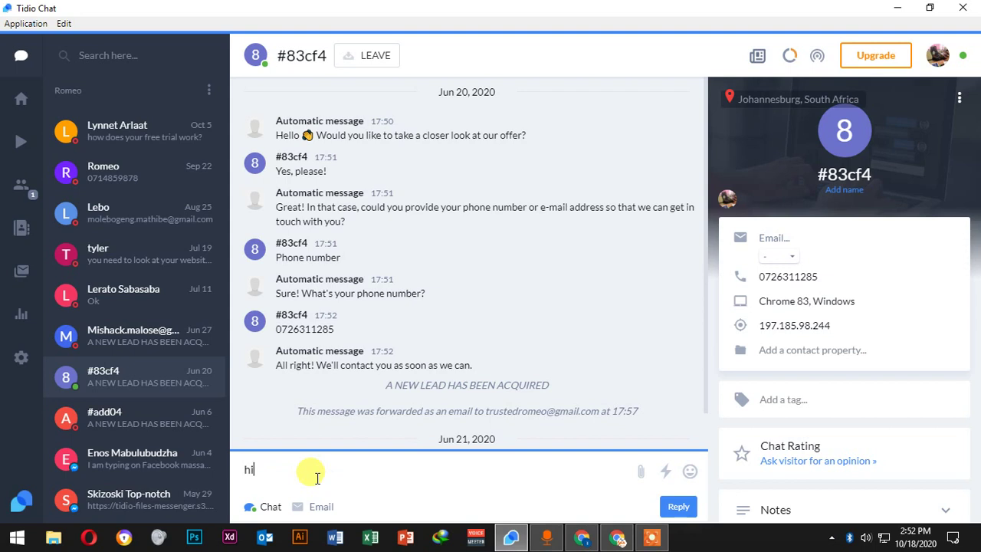
{"action": "key", "text": "Return"}
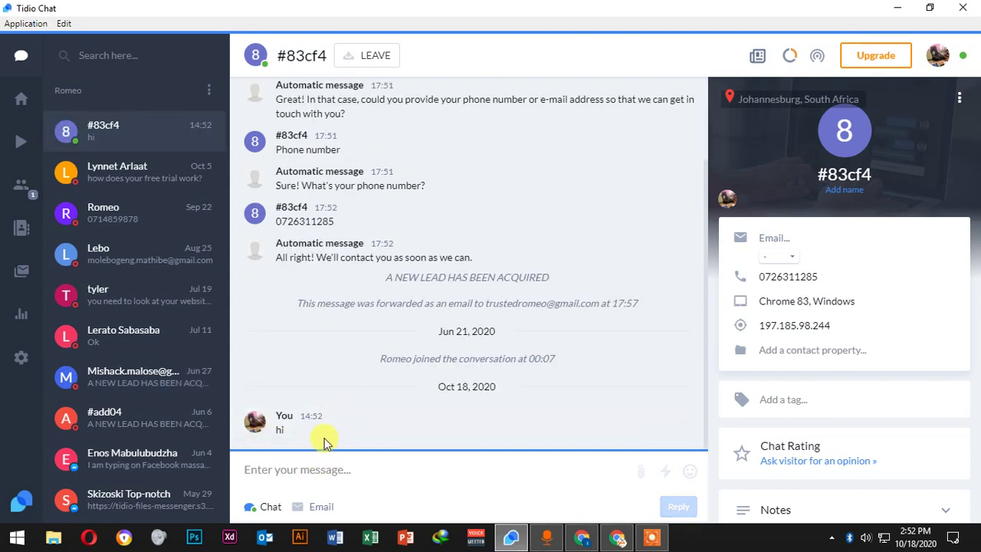
Switch to the trustedromeoit.co.za home page in Chrome and examine the chat widget as a site visitor sees it.
{"action": "left_click", "coordinate": [583, 540]}
{"action": "left_click", "coordinate": [407, 12]}
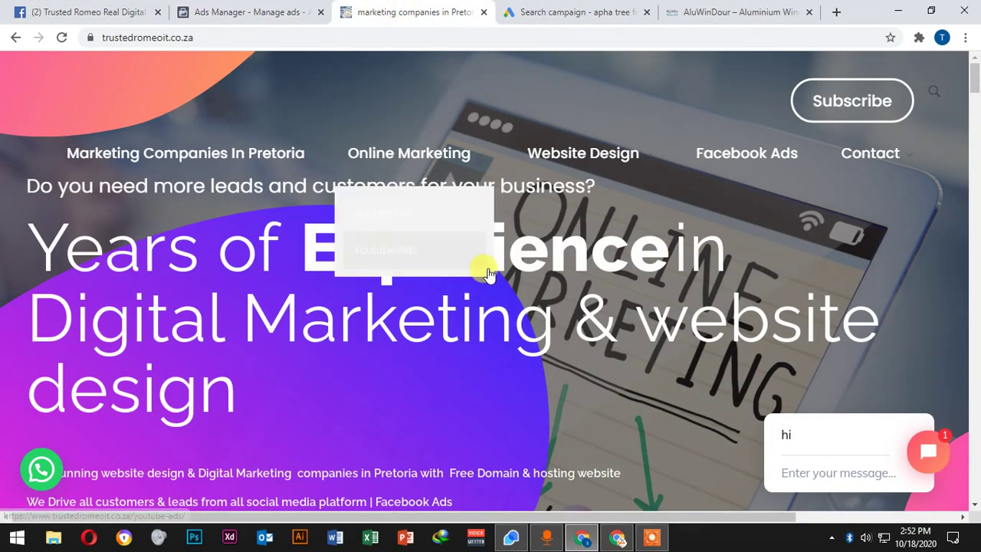
{"action": "scroll", "coordinate": [794, 443], "scroll_direction": "down", "scroll_amount": 2}
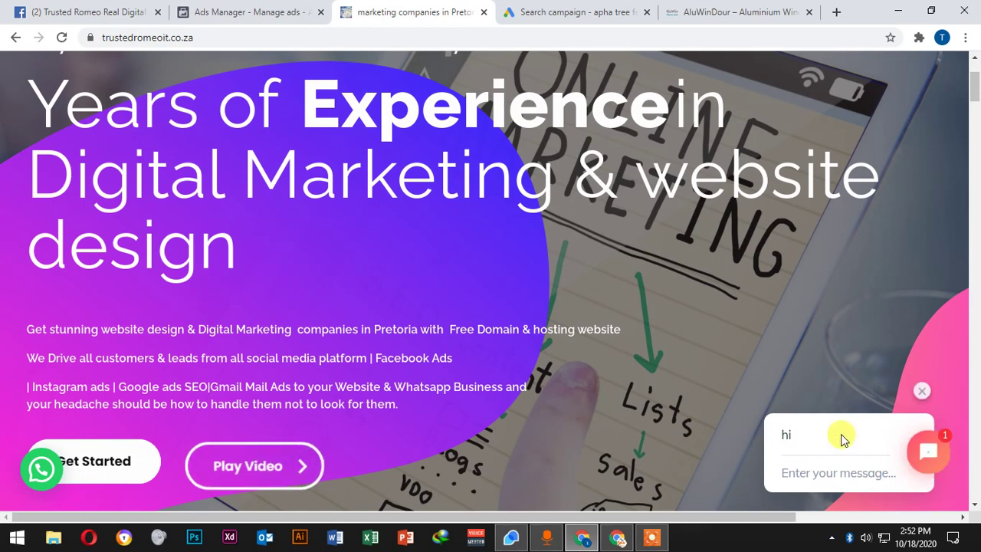
{"action": "scroll", "coordinate": [843, 439], "scroll_direction": "down", "scroll_amount": 1}
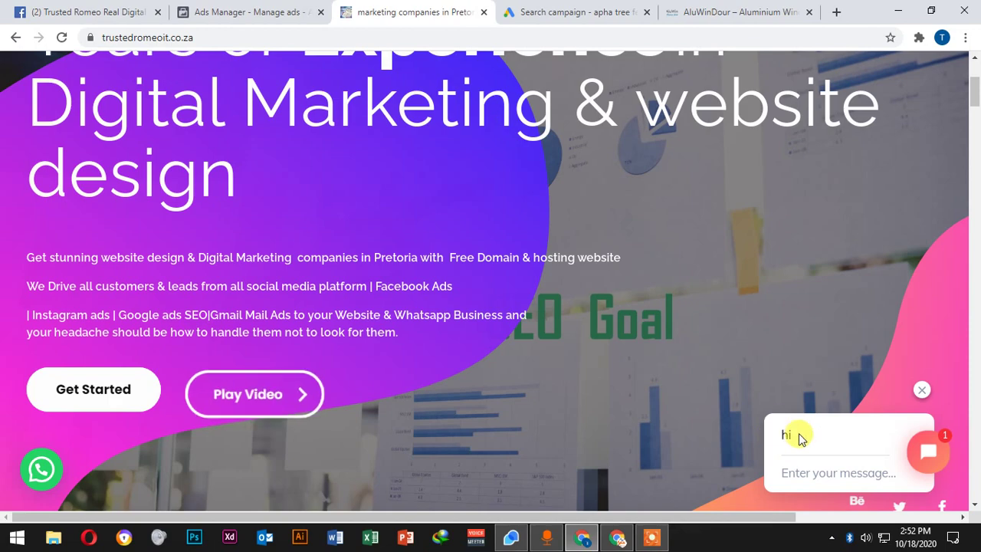
{"action": "scroll", "coordinate": [504, 350], "scroll_direction": "down", "scroll_amount": 6}
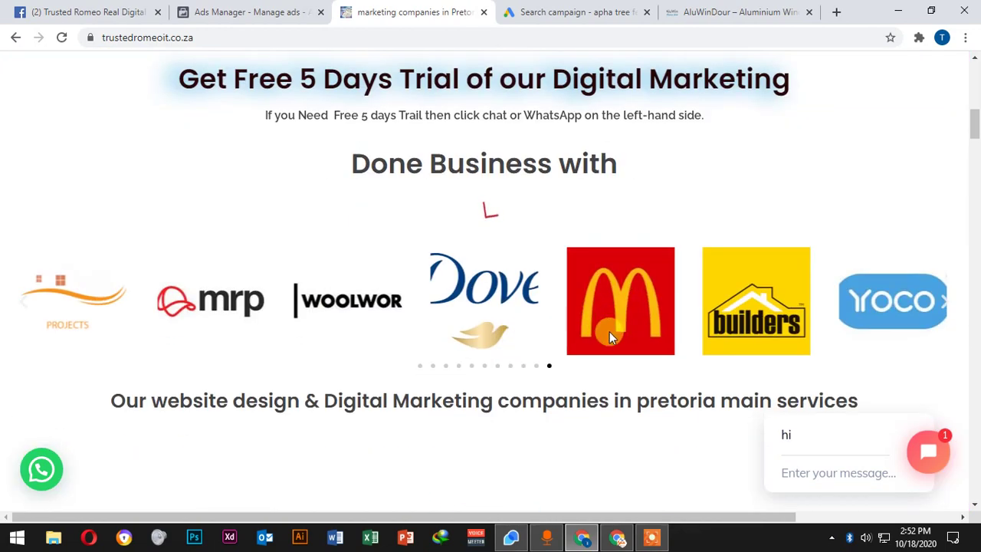
{"action": "scroll", "coordinate": [801, 453], "scroll_direction": "down", "scroll_amount": 2}
{"action": "scroll", "coordinate": [826, 447], "scroll_direction": "down", "scroll_amount": 2}
{"action": "scroll", "coordinate": [824, 422], "scroll_direction": "up", "scroll_amount": 10}
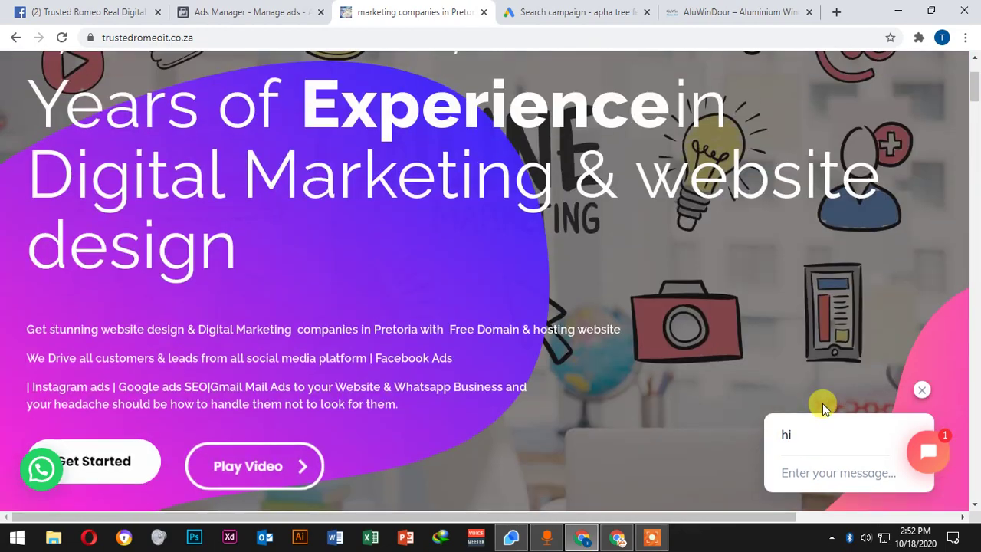
{"action": "scroll", "coordinate": [822, 403], "scroll_direction": "up", "scroll_amount": 2}
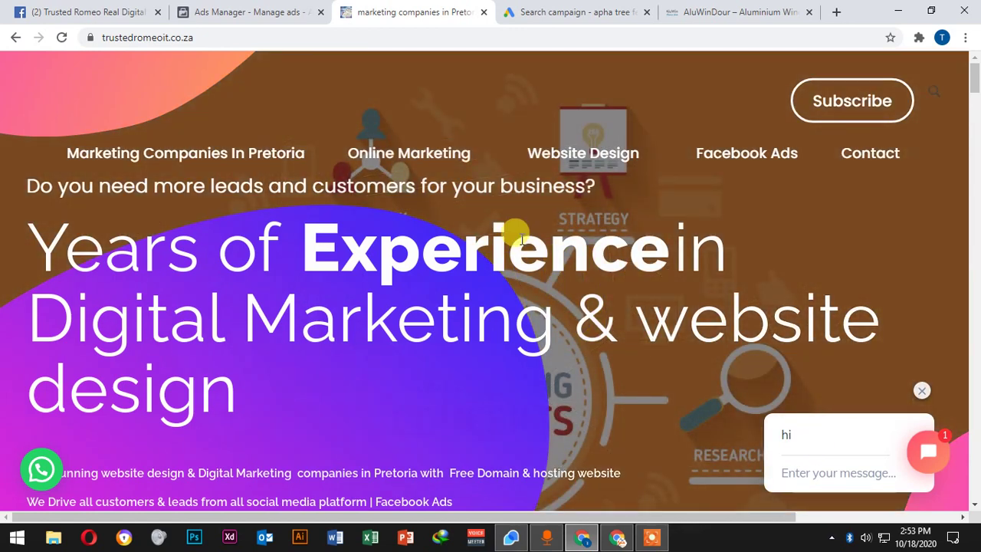
Go to the Facebook Ads Manager draft and open the New ad set of the New campaign for editing.
{"action": "left_click", "coordinate": [258, 12]}
{"action": "scroll", "coordinate": [299, 253], "scroll_direction": "up", "scroll_amount": 4}
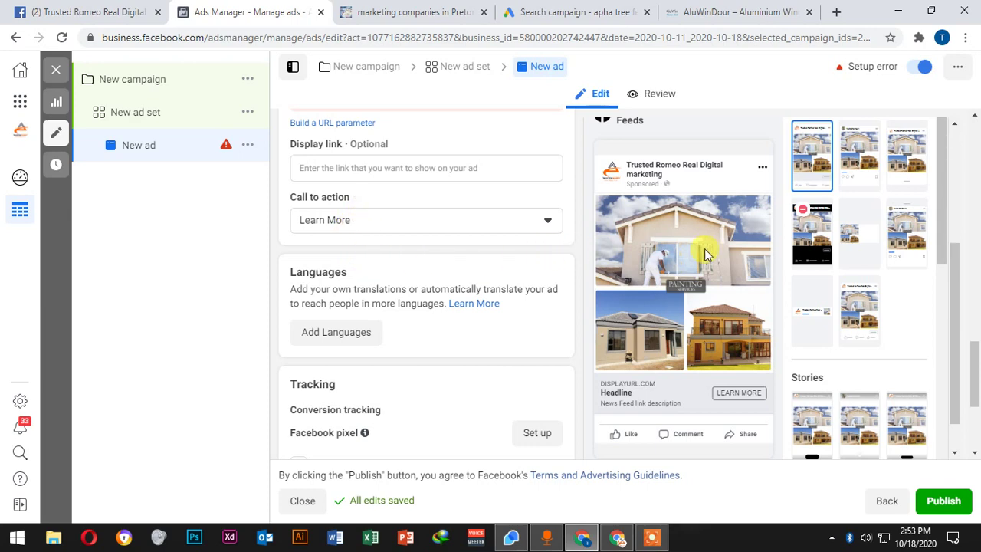
{"action": "scroll", "coordinate": [385, 255], "scroll_direction": "up", "scroll_amount": 13}
{"action": "scroll", "coordinate": [391, 242], "scroll_direction": "up", "scroll_amount": 4}
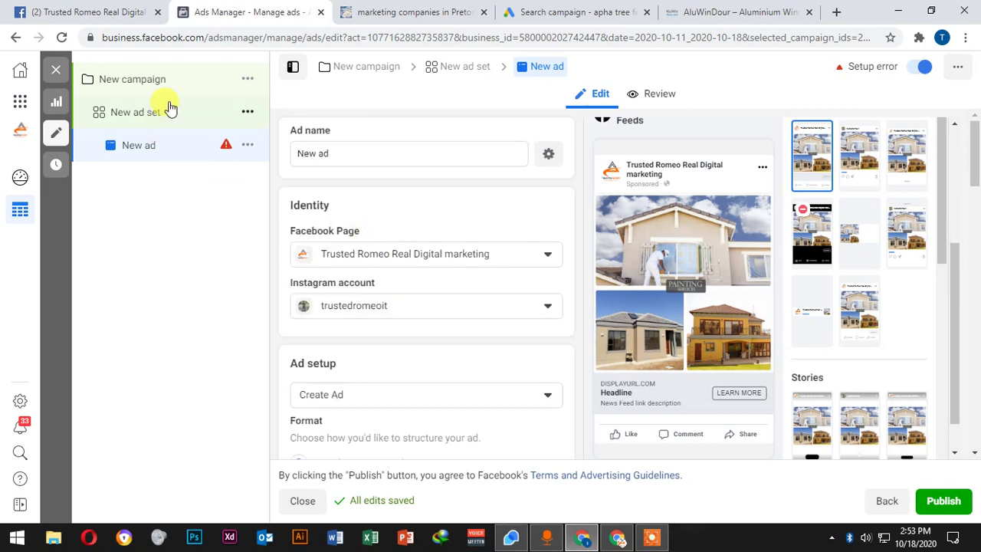
{"action": "left_click", "coordinate": [188, 125]}
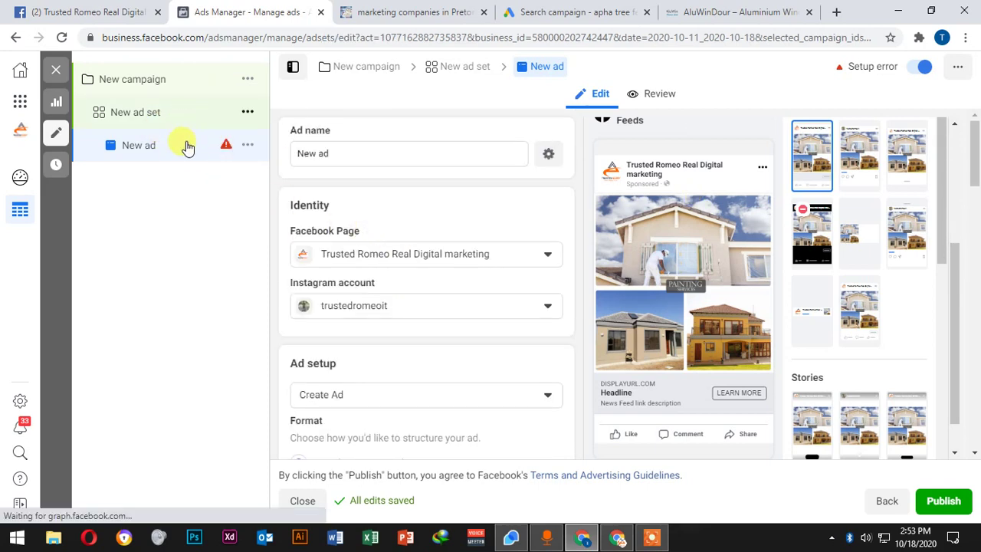
Edit the ad set's audience locations and remove South Africa as a targeted location.
{"action": "scroll", "coordinate": [457, 261], "scroll_direction": "down", "scroll_amount": 3}
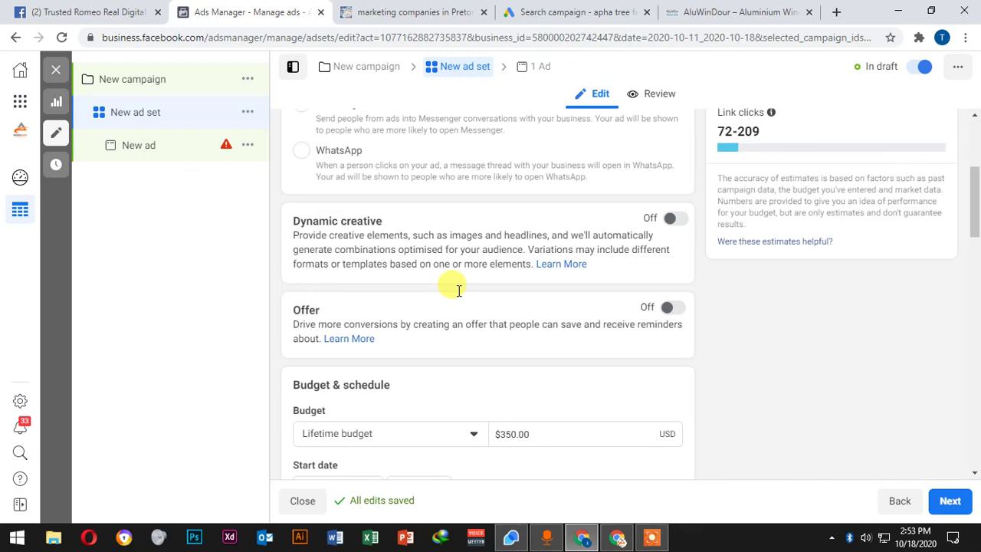
{"action": "scroll", "coordinate": [459, 289], "scroll_direction": "down", "scroll_amount": 10}
{"action": "scroll", "coordinate": [444, 298], "scroll_direction": "up", "scroll_amount": 2}
{"action": "scroll", "coordinate": [344, 309], "scroll_direction": "up", "scroll_amount": 2}
{"action": "scroll", "coordinate": [434, 265], "scroll_direction": "down", "scroll_amount": 3}
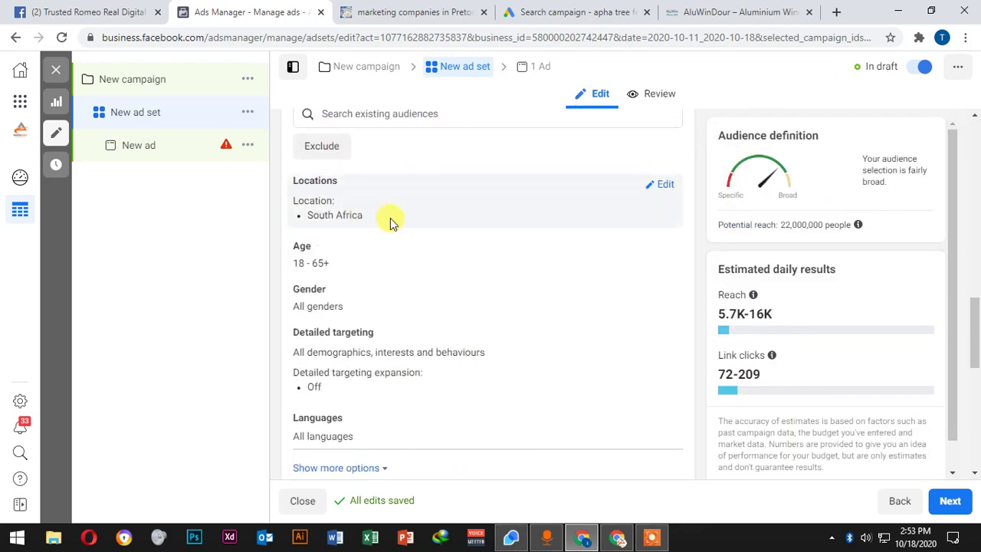
{"action": "left_click", "coordinate": [663, 186]}
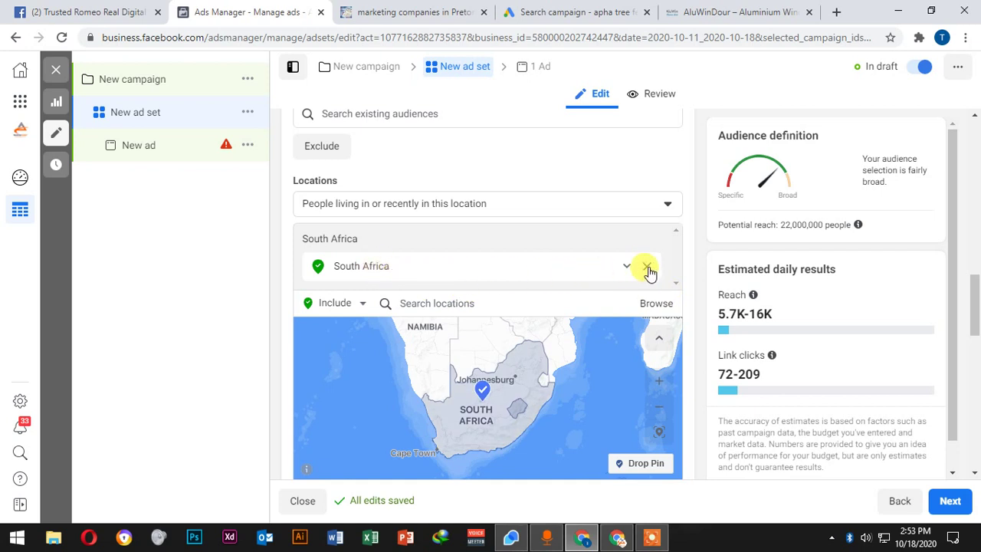
{"action": "left_click", "coordinate": [647, 266]}
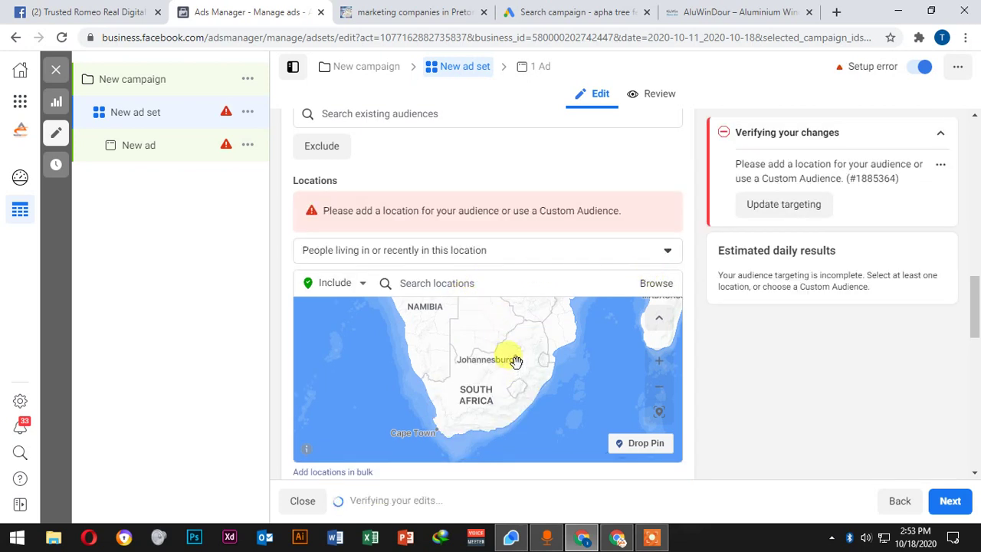
Drop a location pin at Johannesburg on the audience map and set its radius to 46 km.
{"action": "scroll", "coordinate": [471, 361], "scroll_direction": "down", "scroll_amount": 3}
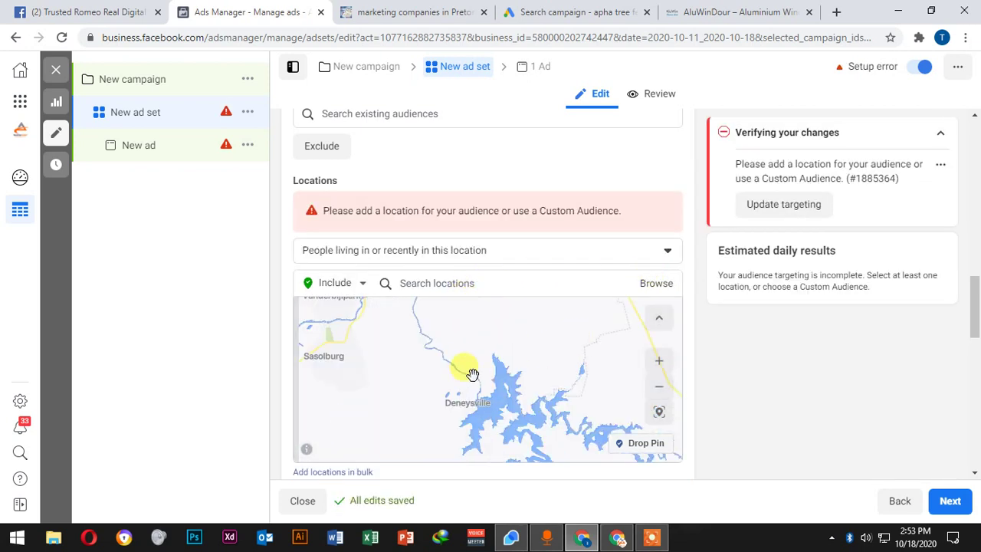
{"action": "scroll", "coordinate": [506, 384], "scroll_direction": "up", "scroll_amount": 2}
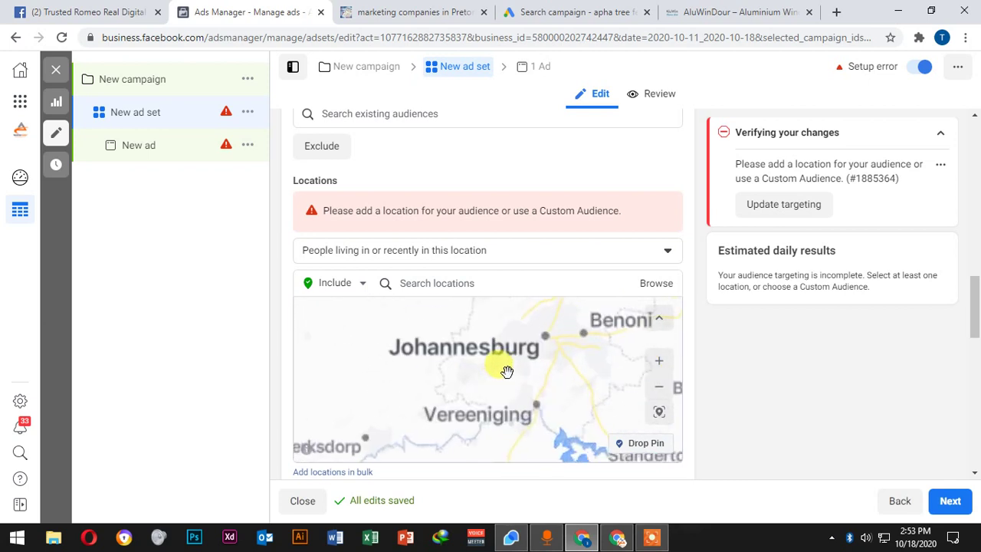
{"action": "left_click", "coordinate": [641, 445]}
{"action": "left_click", "coordinate": [512, 349]}
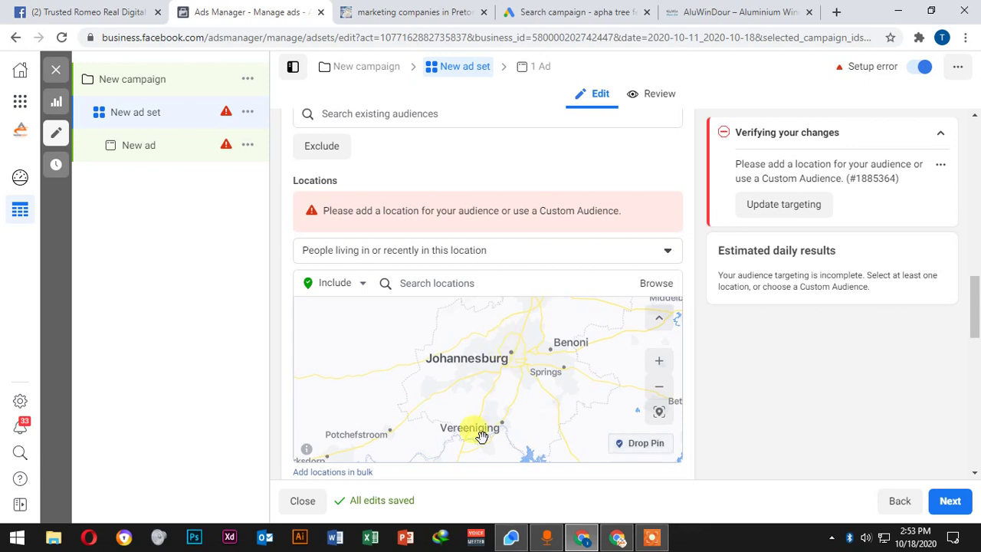
{"action": "left_click", "coordinate": [500, 246]}
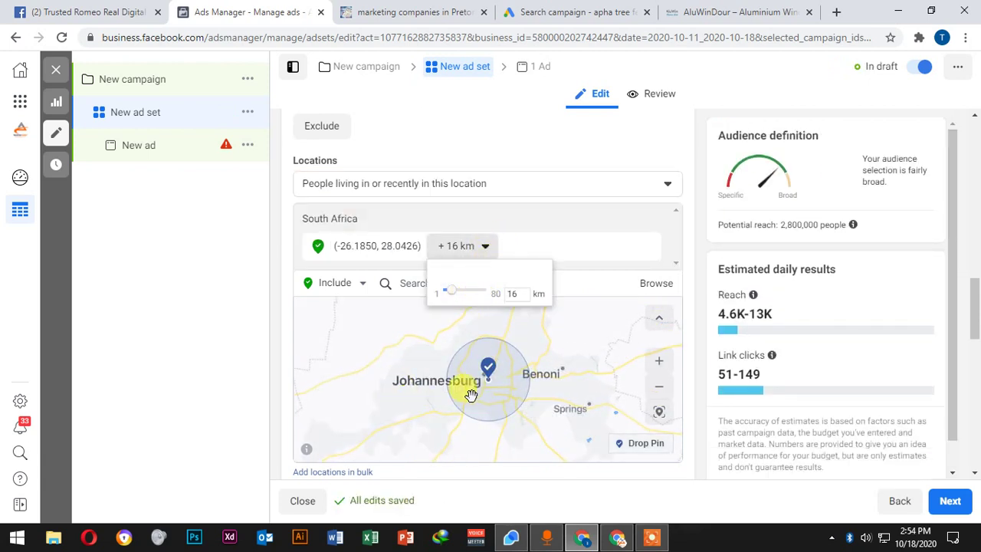
{"action": "left_click_drag", "start_coordinate": [472, 298], "coordinate": [473, 298]}
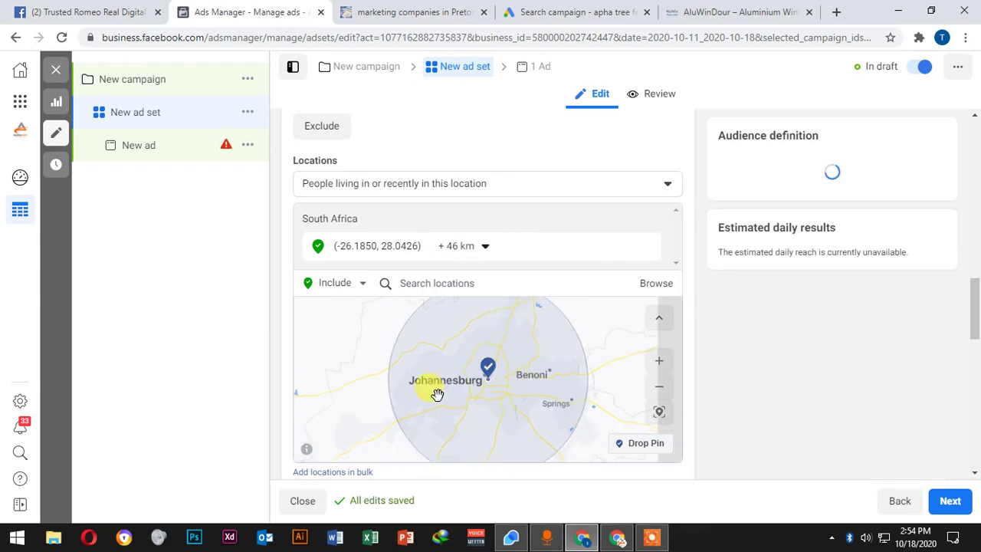
{"action": "left_click_drag", "start_coordinate": [455, 398], "coordinate": [474, 407]}
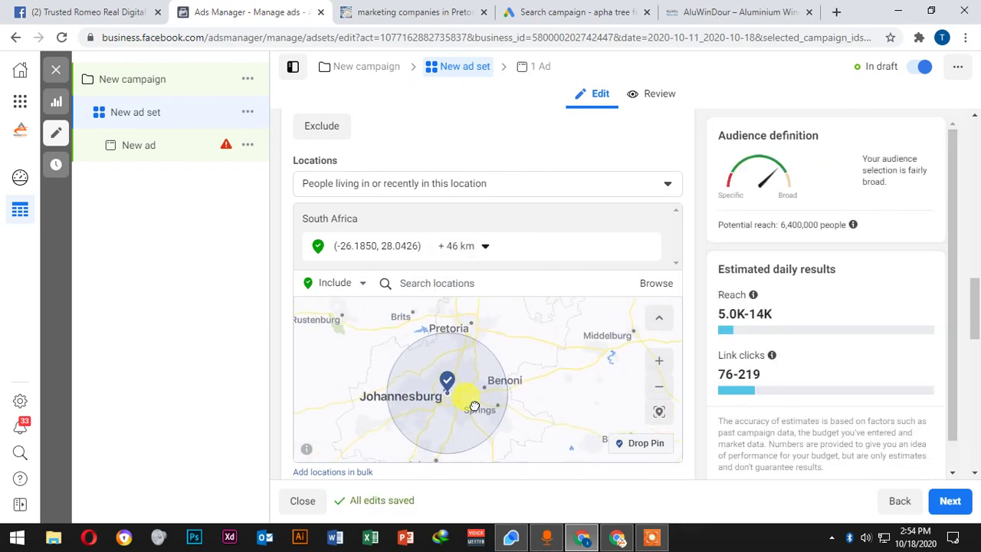
Search the audience locations for "mpuma" and include Mpumalanga, South Africa.
{"action": "left_click", "coordinate": [430, 285]}
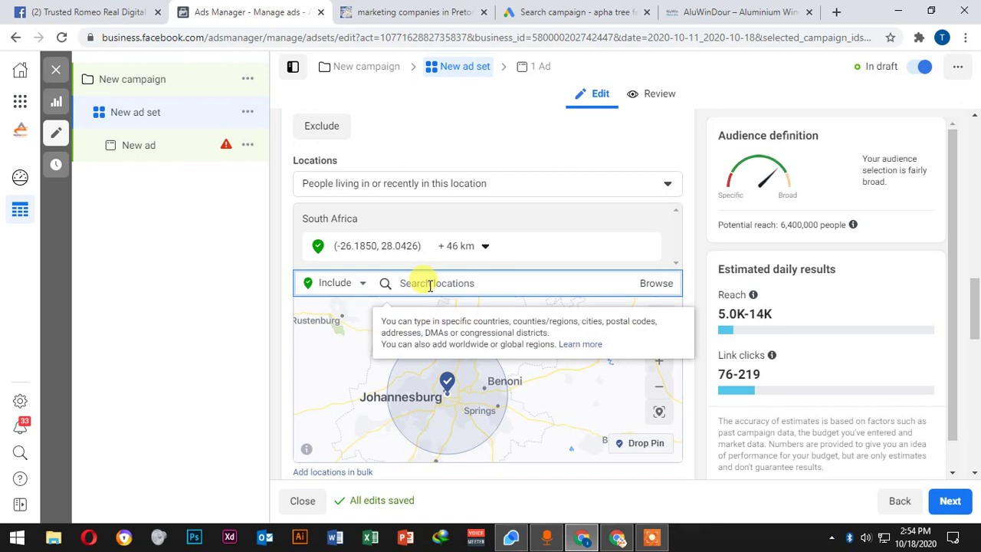
{"action": "type", "text": "m"}
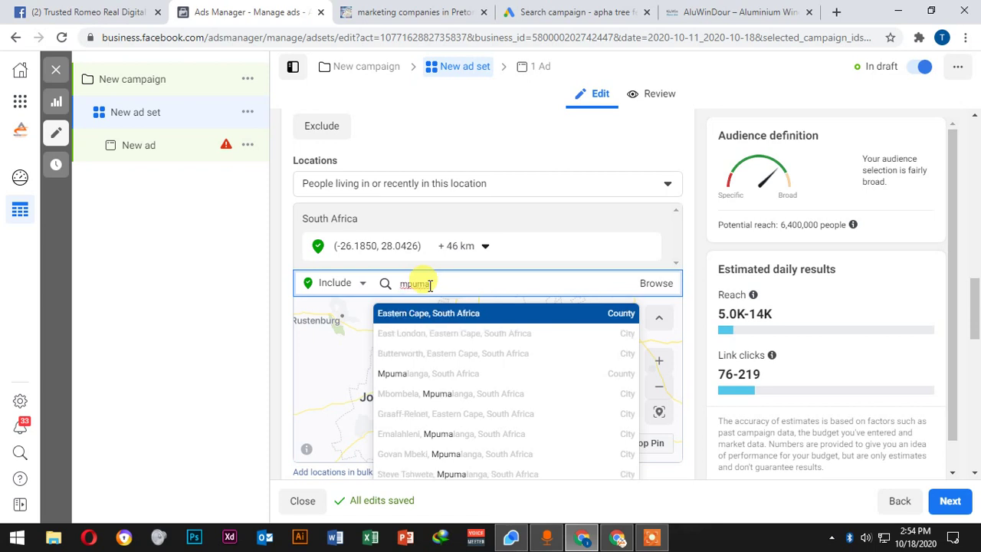
{"action": "type", "text": "puma"}
{"action": "left_click", "coordinate": [467, 374]}
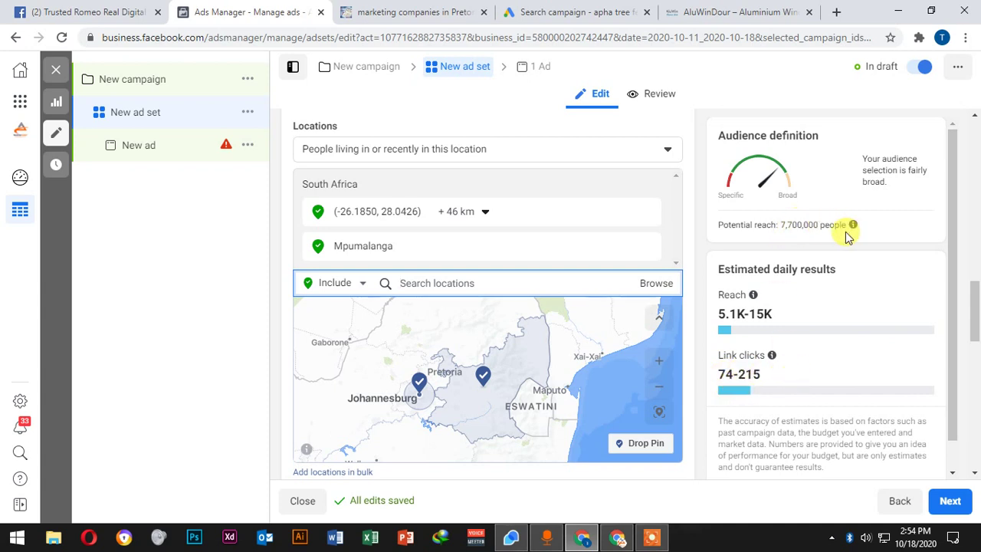
Open the audience's age and gender settings for editing and look through the minimum age options.
{"action": "scroll", "coordinate": [568, 241], "scroll_direction": "down", "scroll_amount": 3}
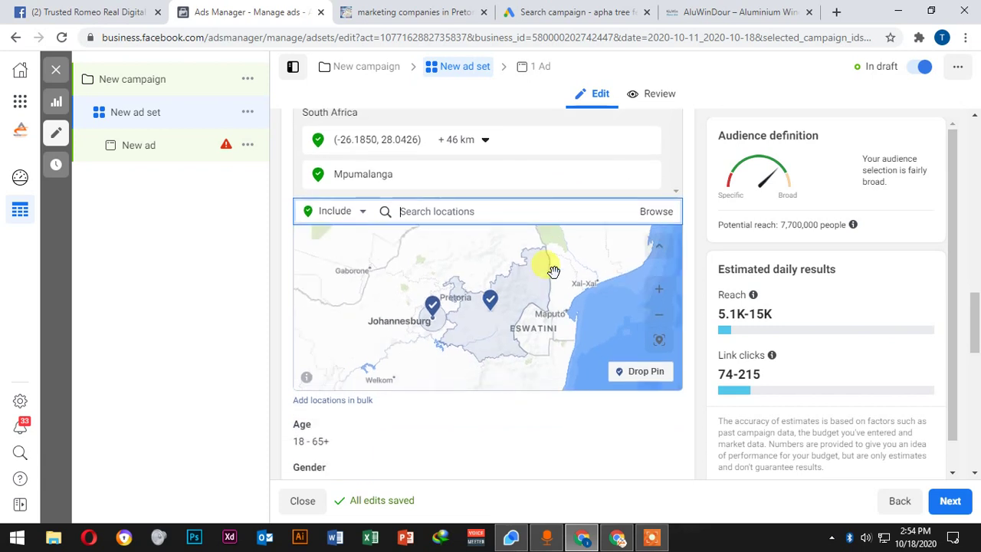
{"action": "scroll", "coordinate": [406, 376], "scroll_direction": "down", "scroll_amount": 3}
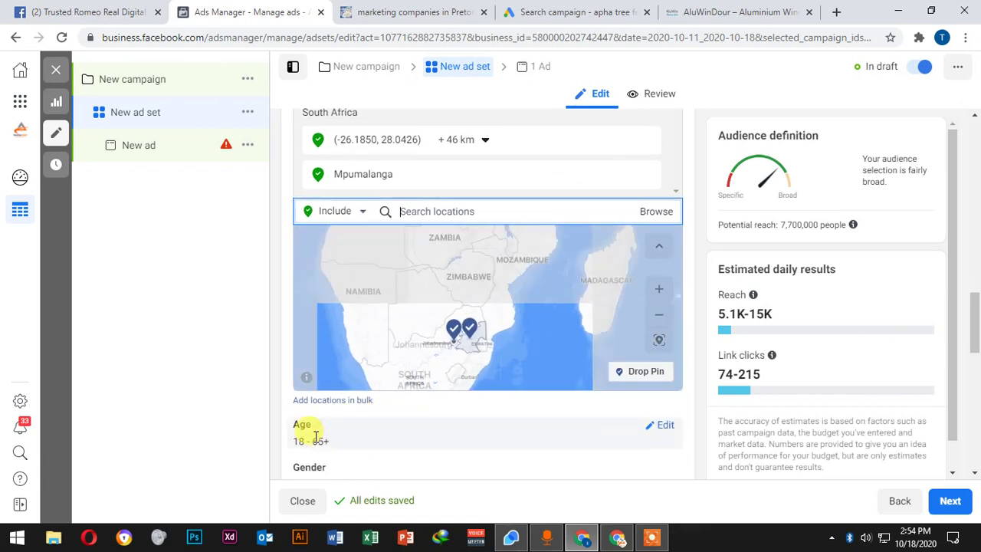
{"action": "scroll", "coordinate": [330, 437], "scroll_direction": "down", "scroll_amount": 2}
{"action": "left_click", "coordinate": [662, 284]}
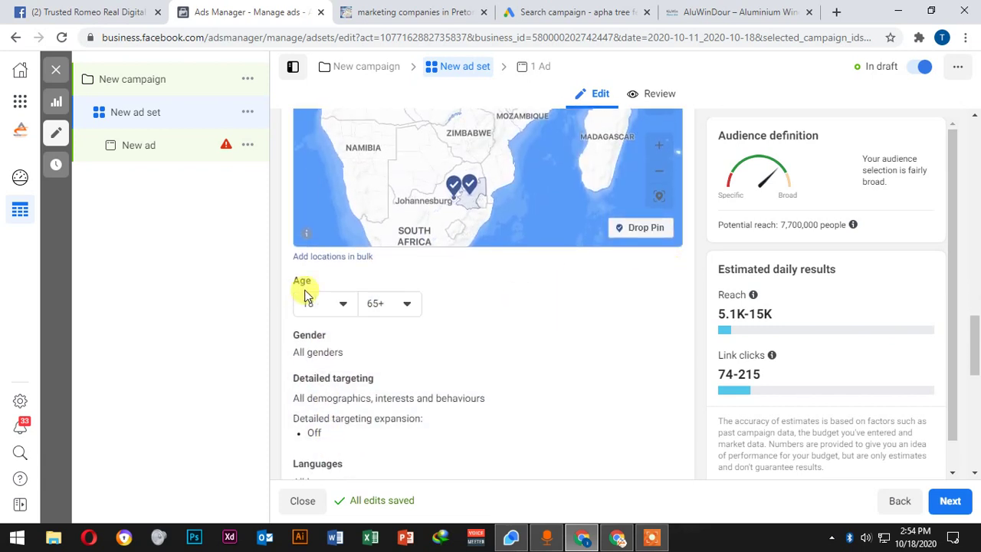
{"action": "left_click", "coordinate": [341, 307]}
{"action": "scroll", "coordinate": [338, 383], "scroll_direction": "down", "scroll_amount": 5}
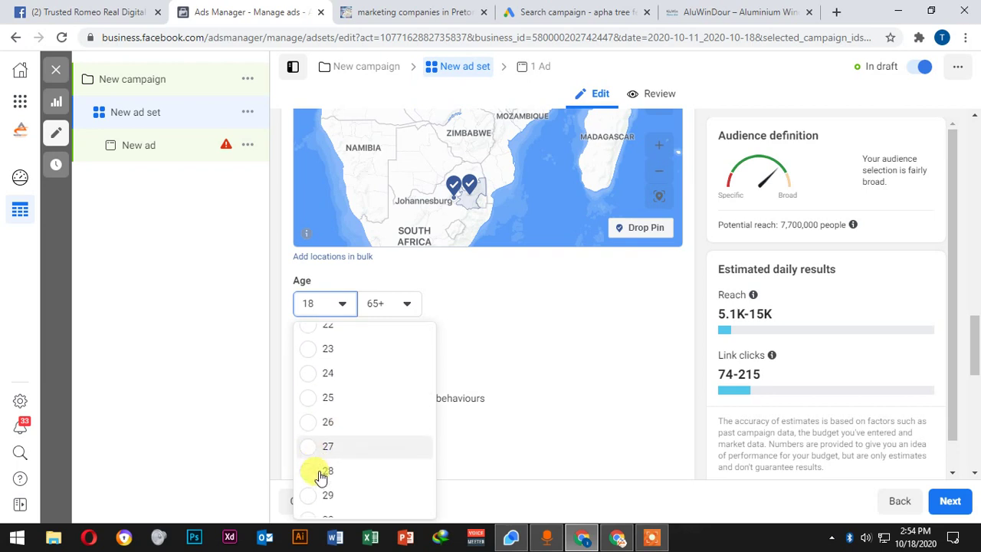
{"action": "scroll", "coordinate": [333, 387], "scroll_direction": "up", "scroll_amount": 5}
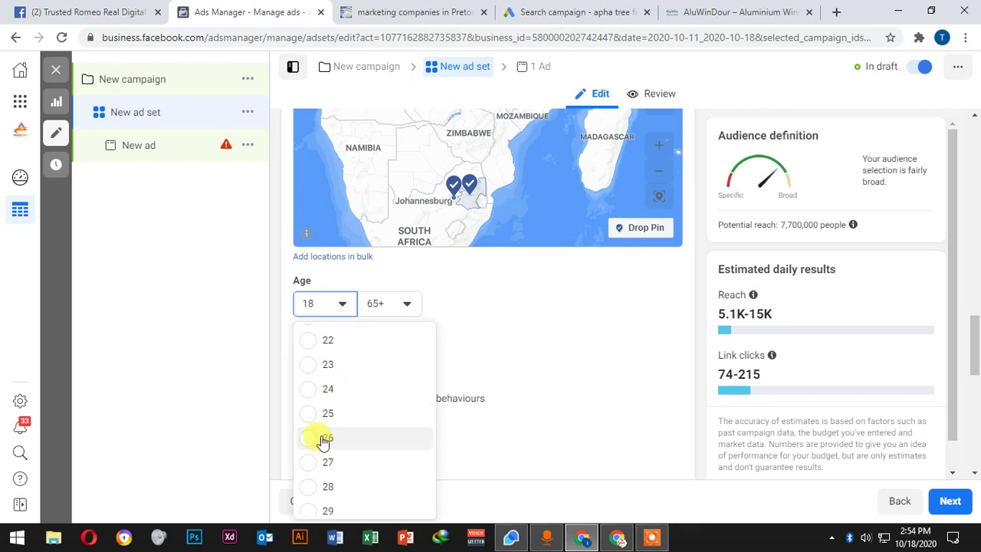
{"action": "scroll", "coordinate": [330, 395], "scroll_direction": "down", "scroll_amount": 3}
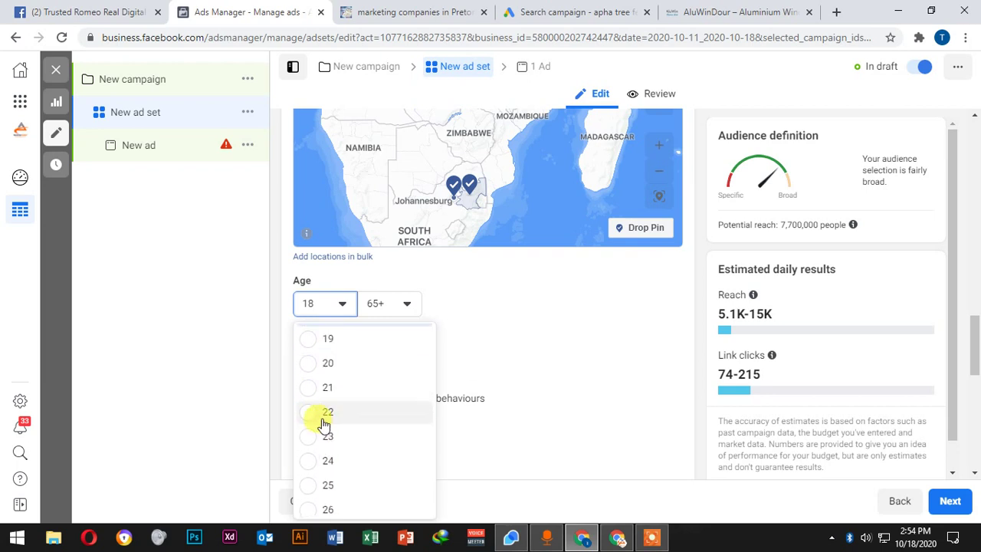
{"action": "left_click", "coordinate": [593, 371]}
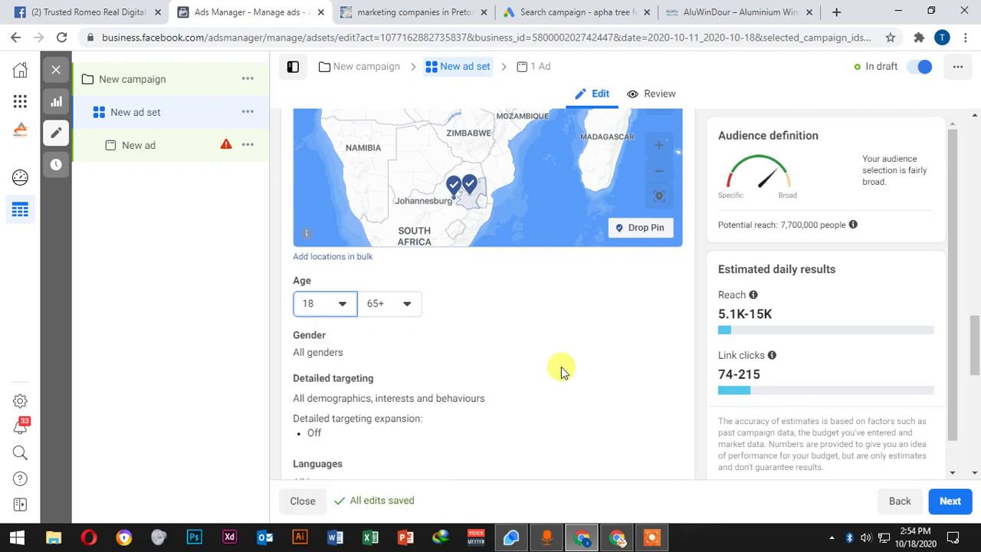
{"action": "left_click", "coordinate": [664, 336]}
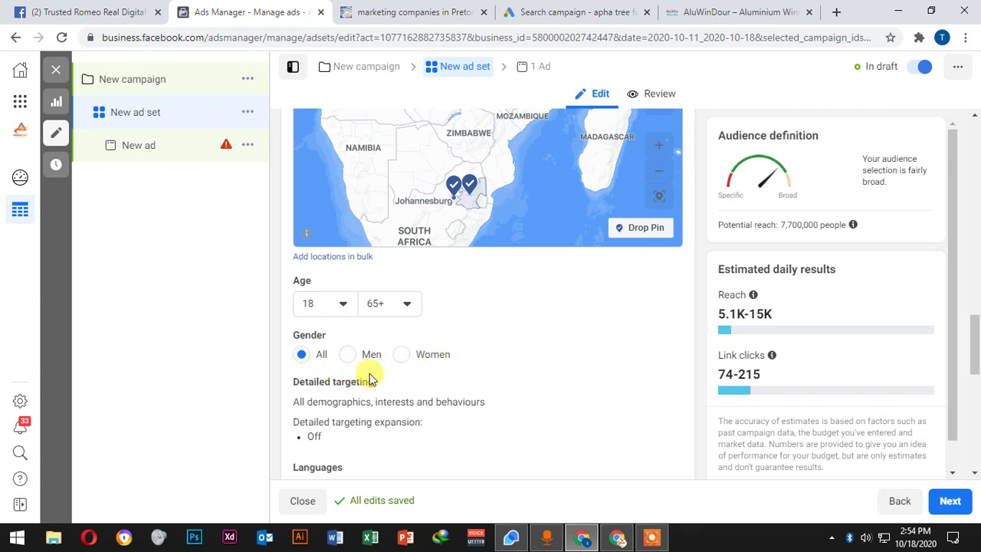
Edit the audience languages, search for "afr" and add Afrikaans.
{"action": "scroll", "coordinate": [455, 345], "scroll_direction": "down", "scroll_amount": 2}
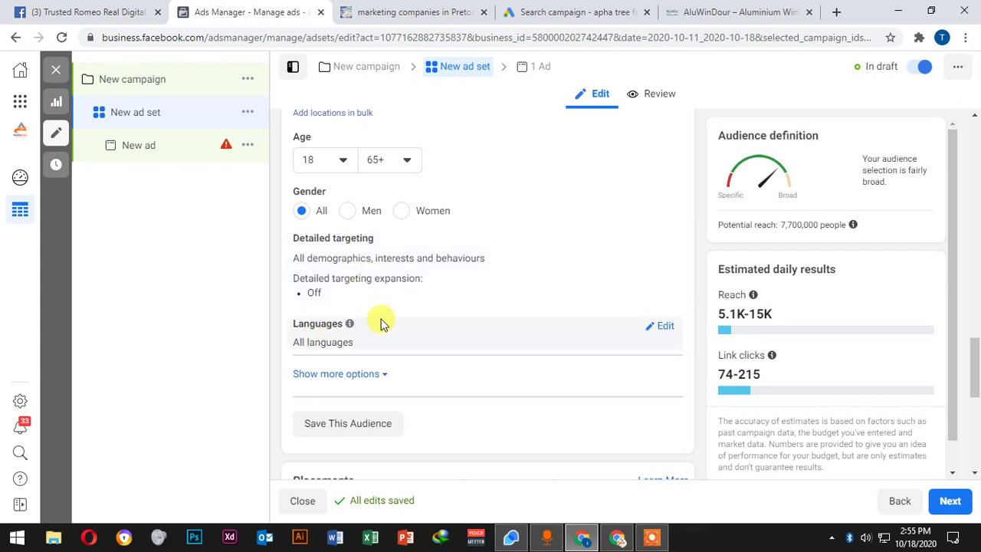
{"action": "left_click", "coordinate": [656, 326]}
{"action": "left_click", "coordinate": [363, 349]}
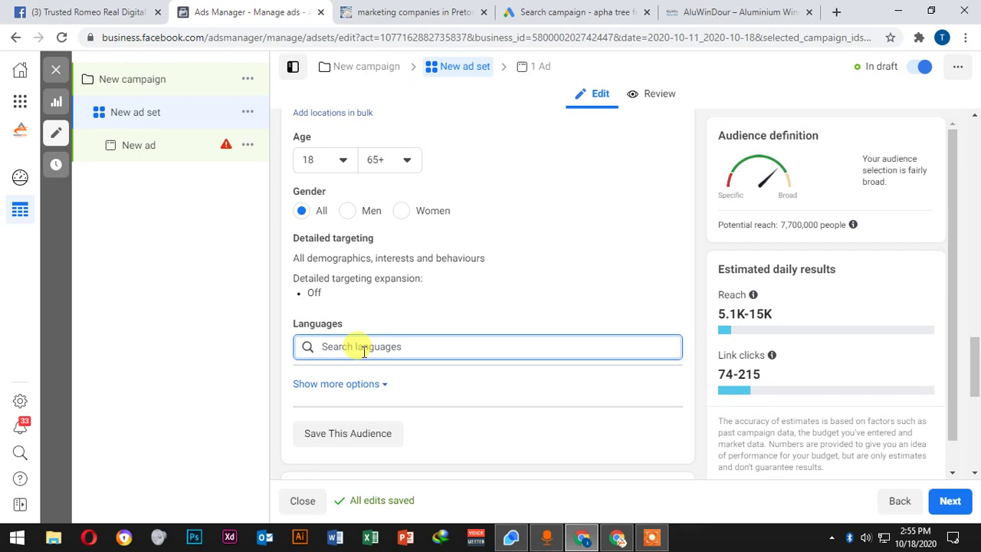
{"action": "type", "text": "afr"}
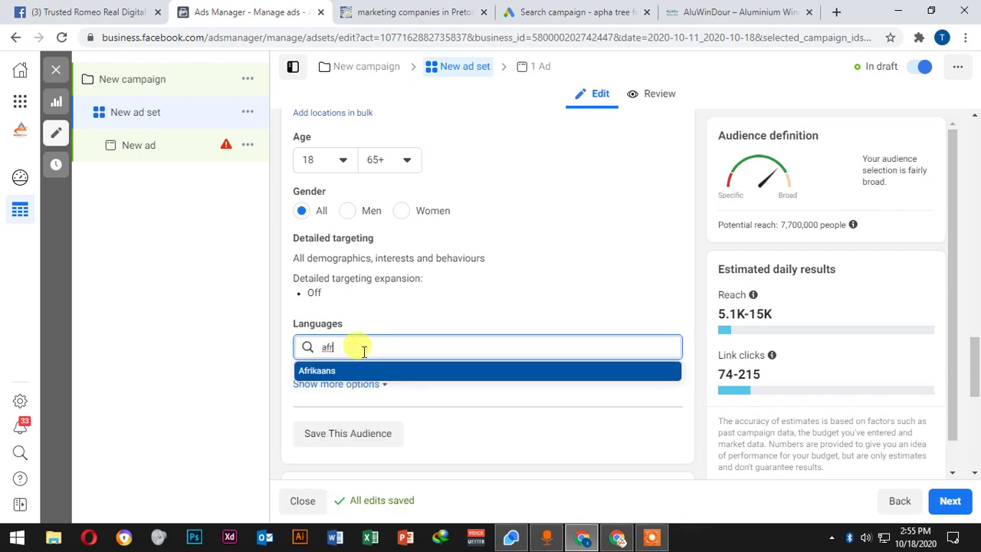
{"action": "left_click", "coordinate": [349, 371]}
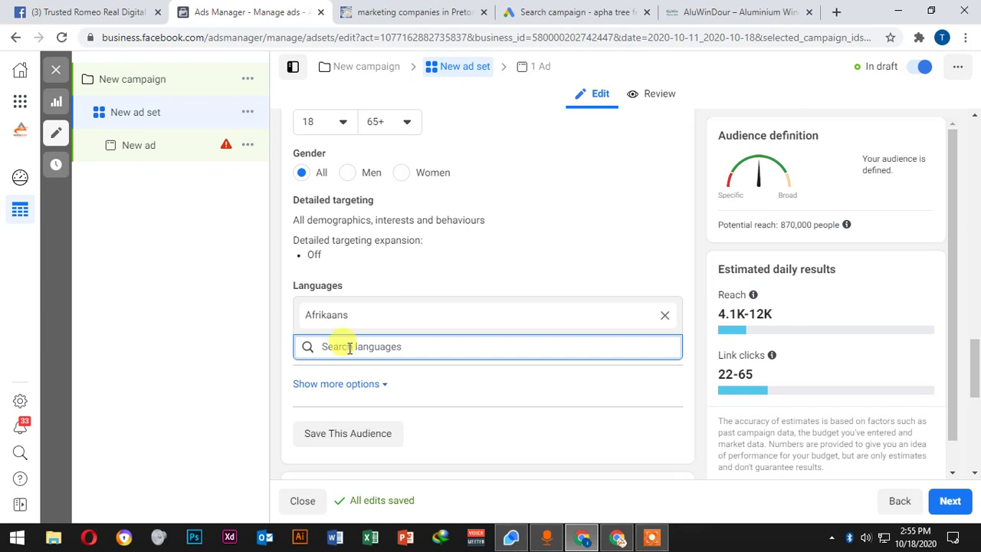
Search the audience languages for "engl" and add English (All).
{"action": "type", "text": "ngli"}
{"action": "key", "text": "BackSpace"}
{"action": "key", "text": "BackSpace"}
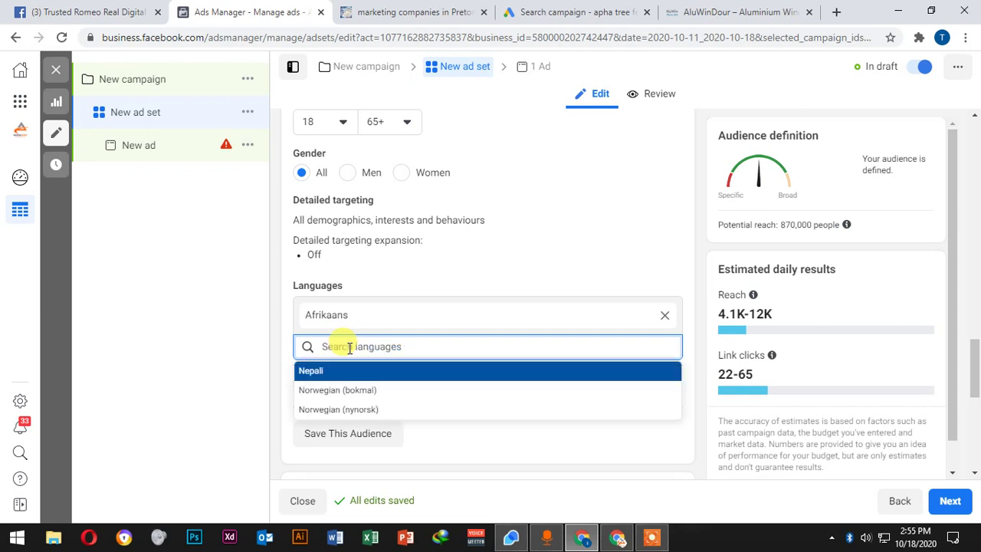
{"action": "type", "text": "ngl"}
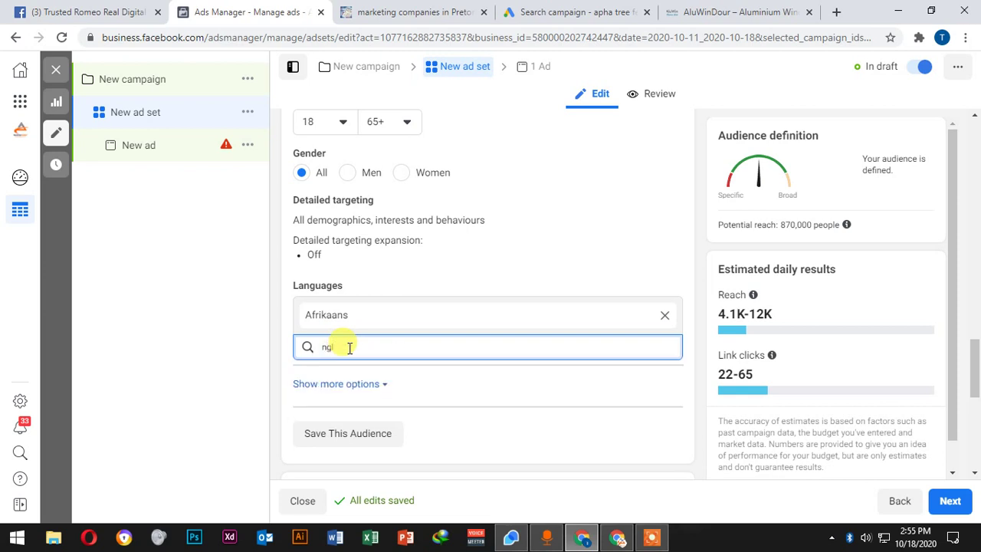
{"action": "type", "text": "en"}
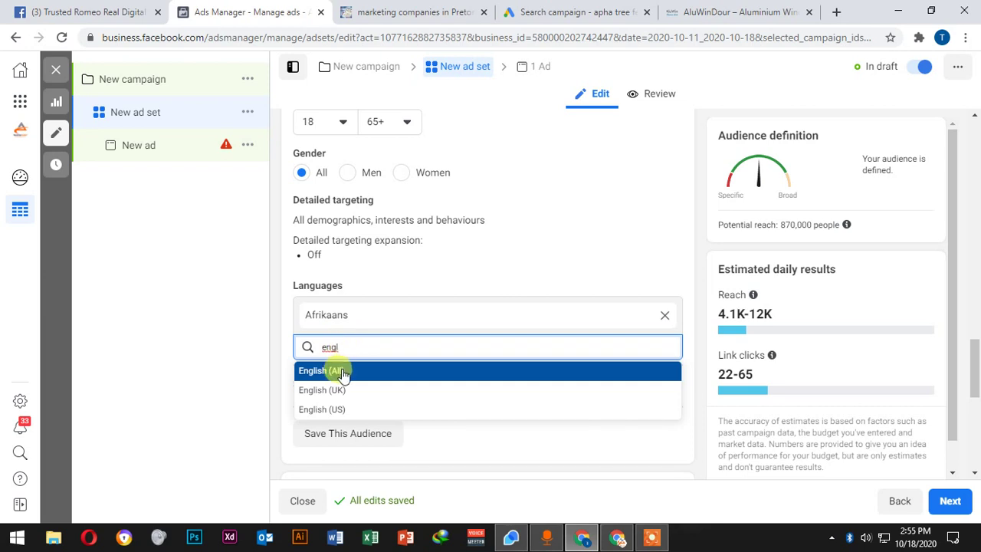
{"action": "key", "text": "Return"}
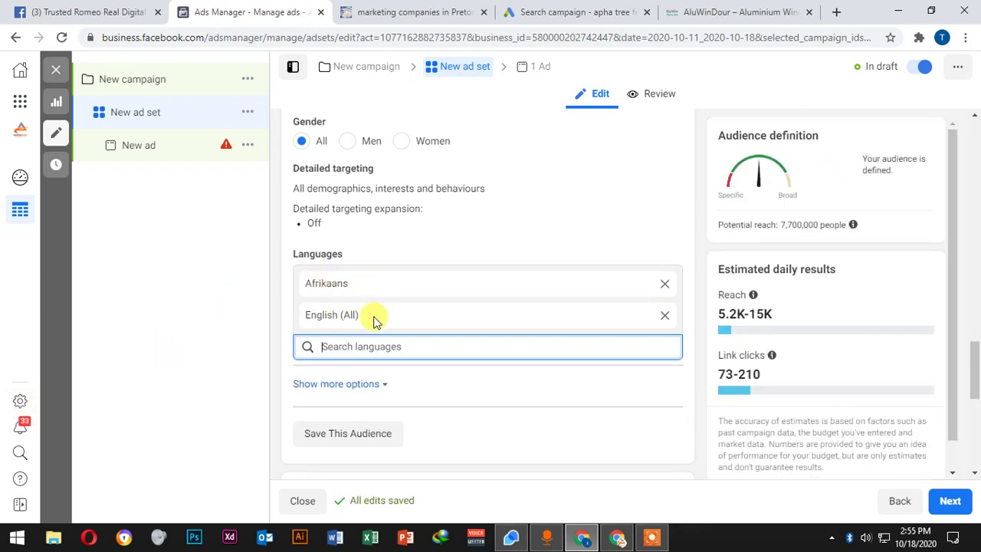
Edit the detailed targeting, search for "reno" and include the Renovation interest.
{"action": "scroll", "coordinate": [376, 317], "scroll_direction": "up", "scroll_amount": 1}
{"action": "left_click", "coordinate": [661, 245]}
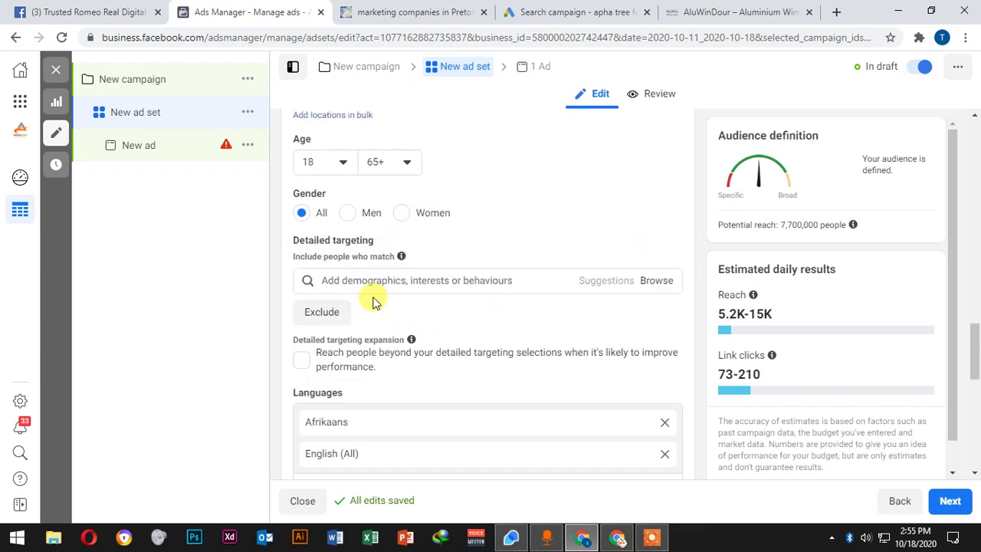
{"action": "left_click", "coordinate": [366, 280]}
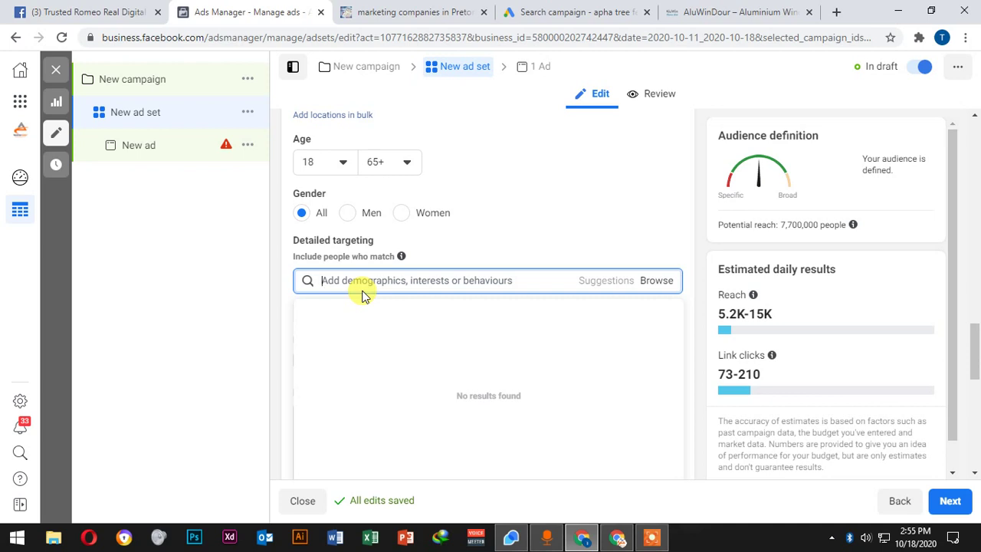
{"action": "type", "text": "re"}
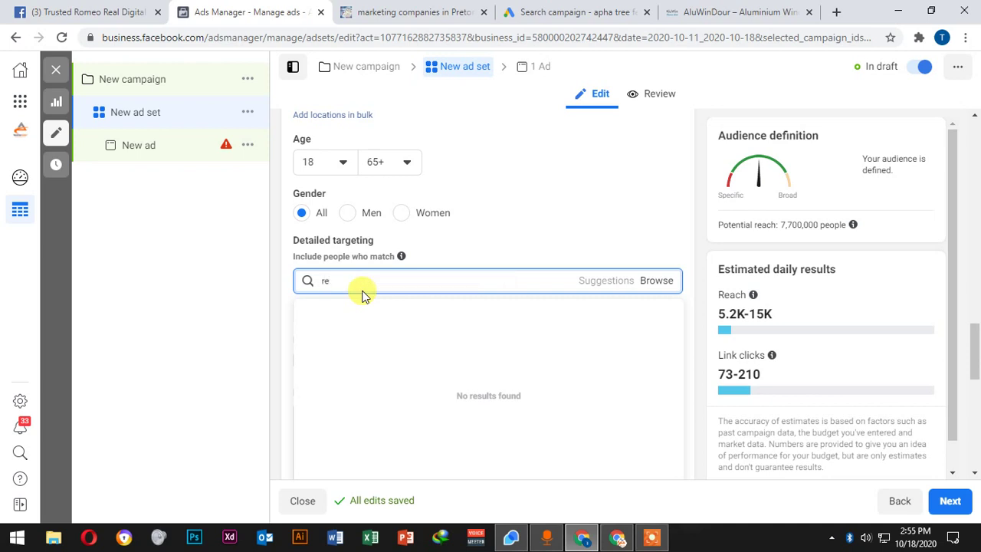
{"action": "type", "text": "noir"}
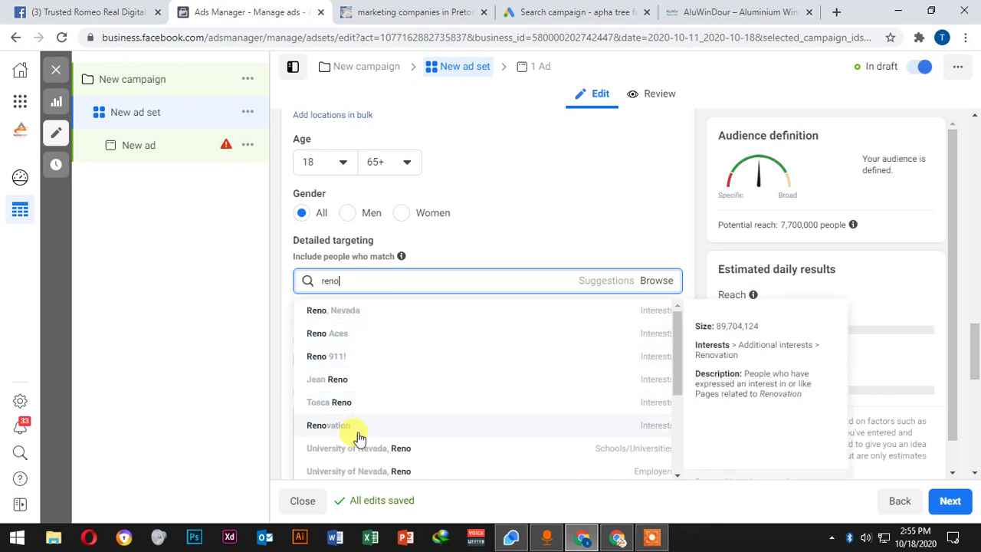
{"action": "left_click", "coordinate": [361, 437]}
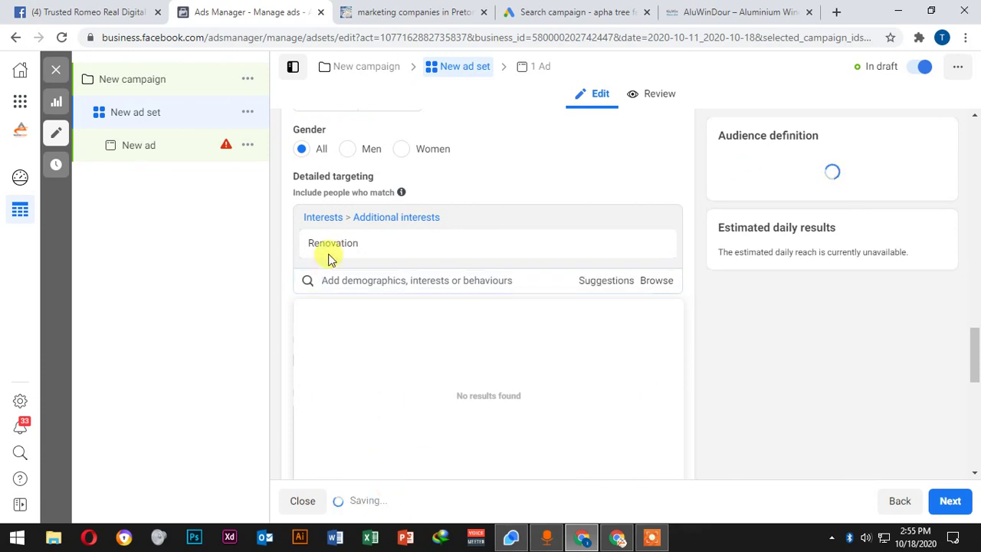
Look through the suggested interests related to Renovation in the detailed targeting, then close the suggestions.
{"action": "left_click", "coordinate": [349, 283]}
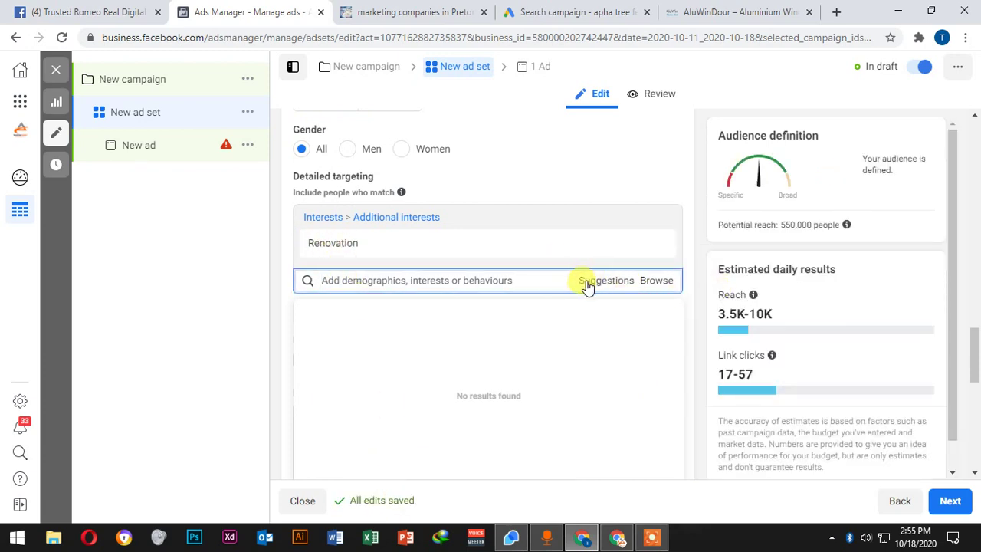
{"action": "left_click", "coordinate": [589, 282]}
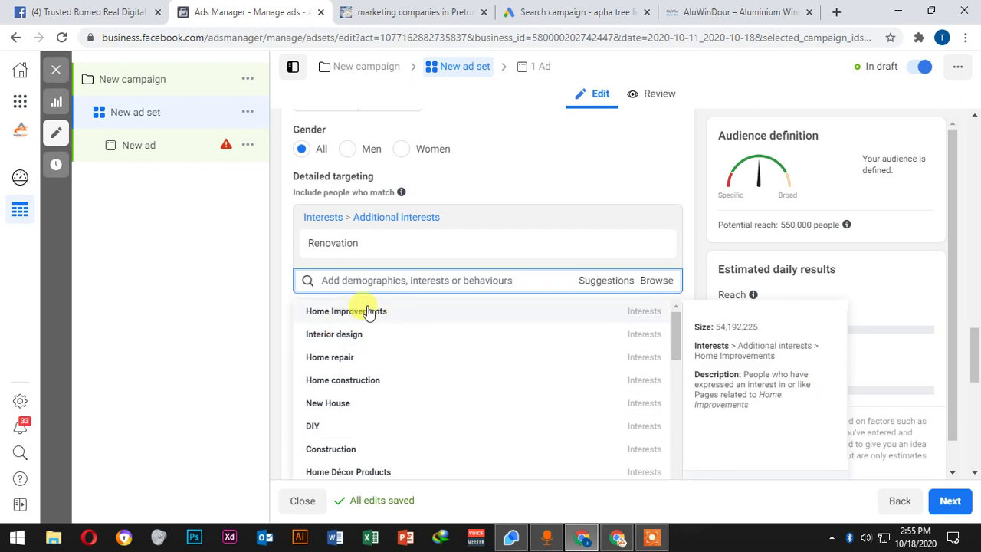
{"action": "scroll", "coordinate": [345, 429], "scroll_direction": "down", "scroll_amount": 2}
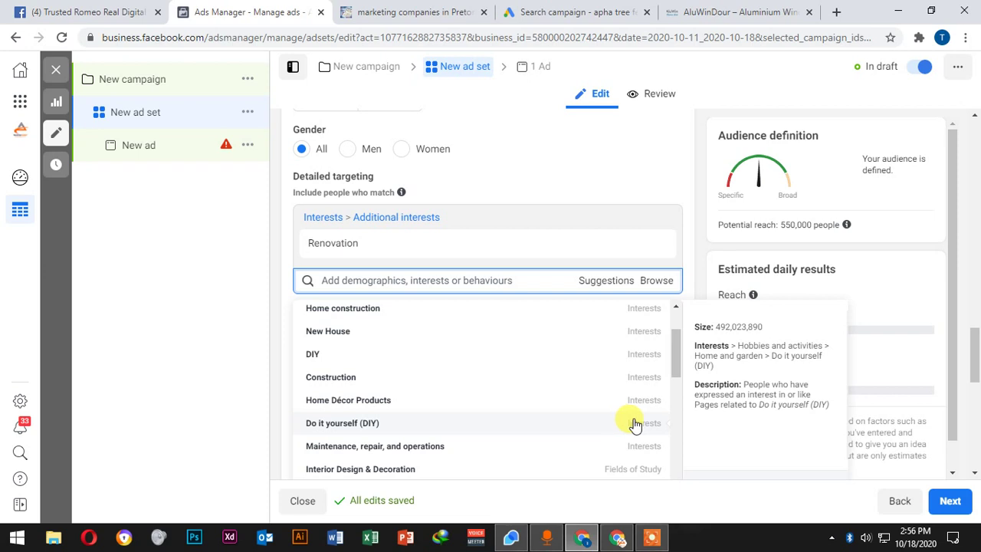
{"action": "scroll", "coordinate": [498, 425], "scroll_direction": "down", "scroll_amount": 2}
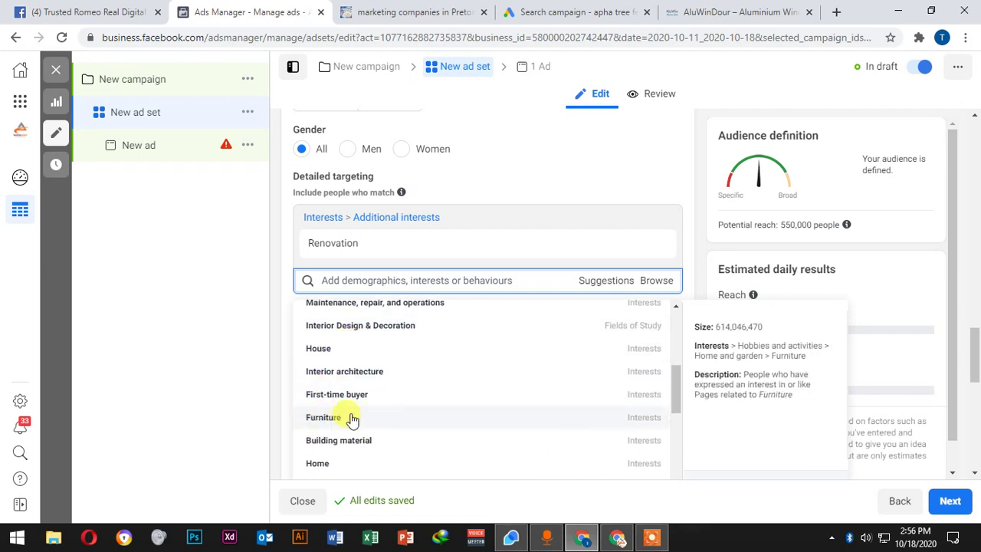
{"action": "scroll", "coordinate": [324, 407], "scroll_direction": "down", "scroll_amount": 3}
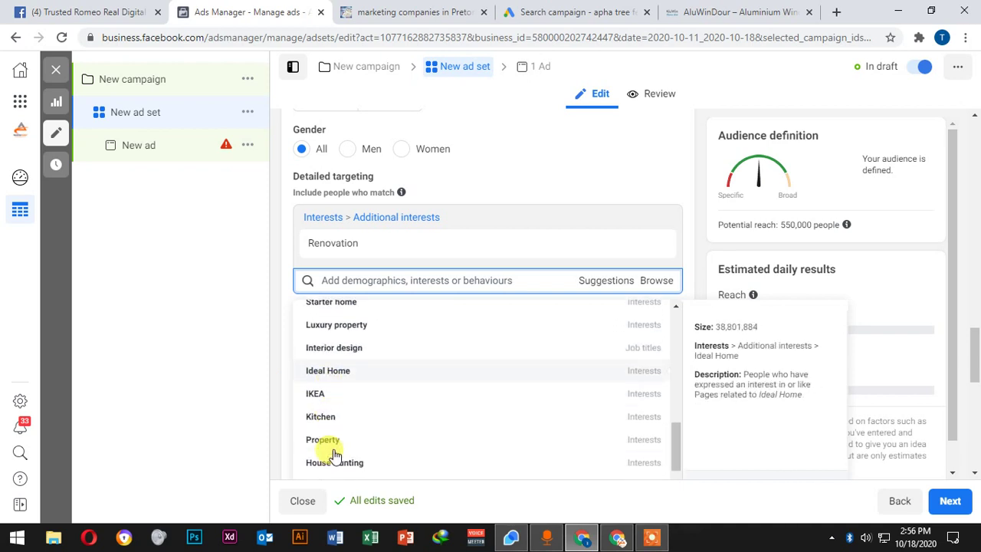
{"action": "scroll", "coordinate": [322, 409], "scroll_direction": "down", "scroll_amount": 2}
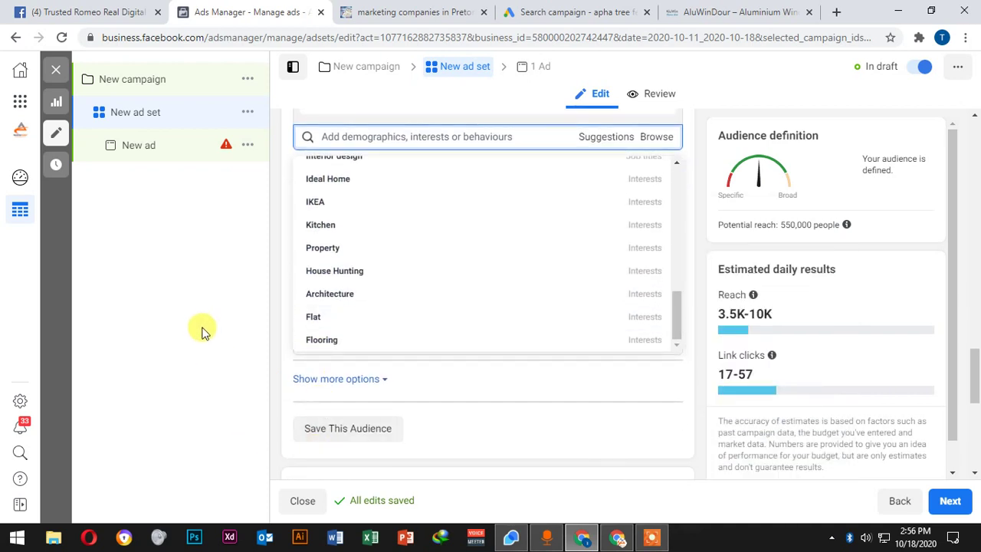
{"action": "left_click", "coordinate": [201, 331]}
{"action": "scroll", "coordinate": [465, 385], "scroll_direction": "up", "scroll_amount": 2}
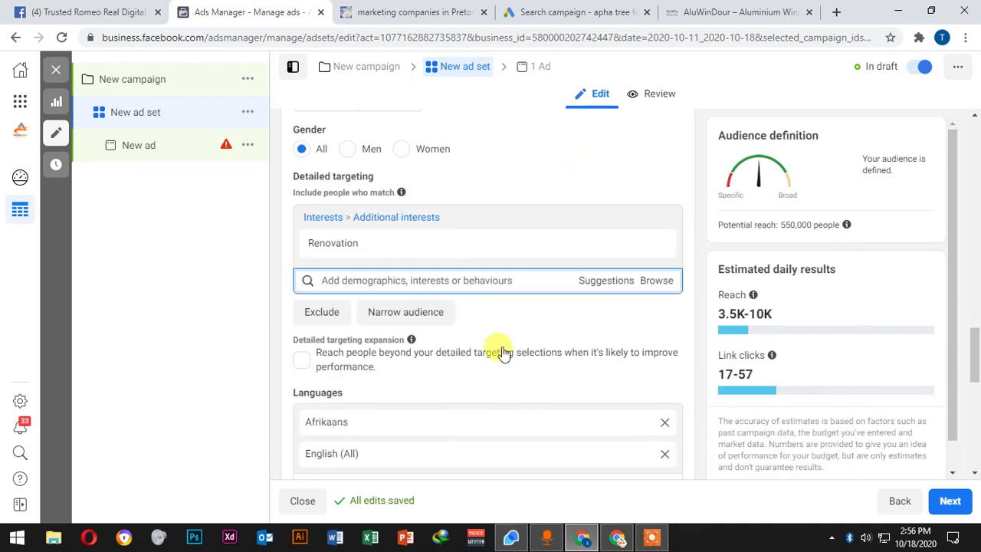
Browse the Demographics categories in the detailed targeting, expanding Education, Financial and Work to examine their subcategories.
{"action": "left_click", "coordinate": [657, 282]}
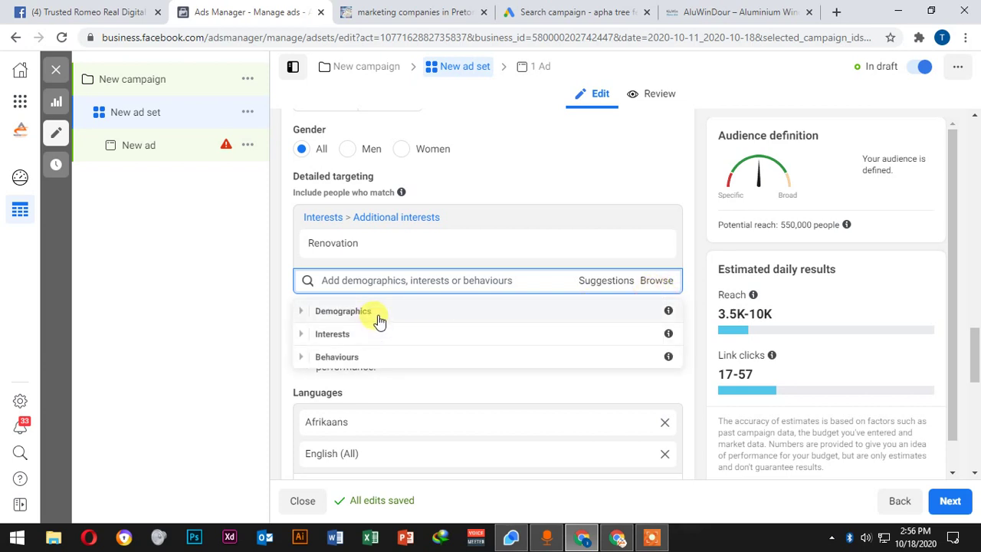
{"action": "left_click", "coordinate": [374, 315]}
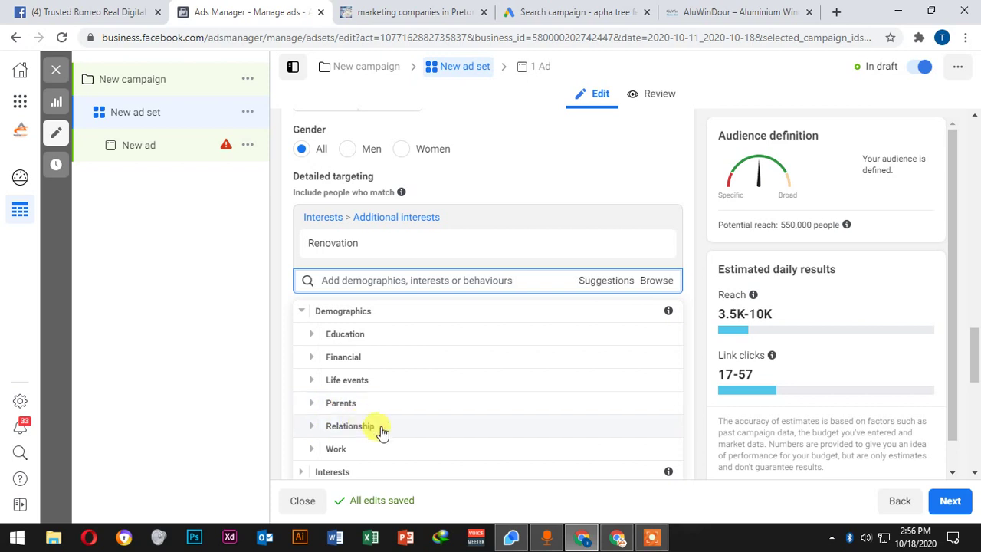
{"action": "left_click", "coordinate": [389, 335]}
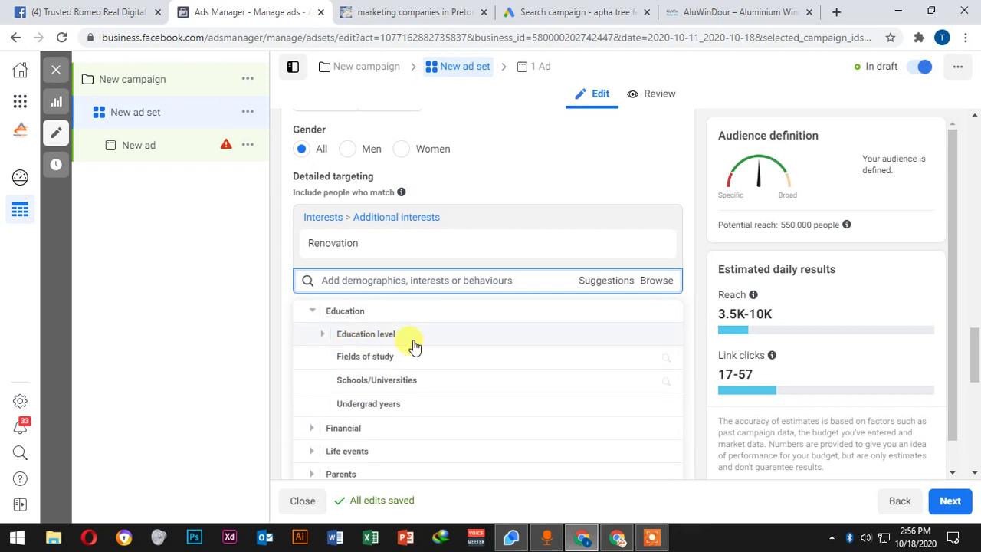
{"action": "left_click", "coordinate": [374, 338]}
{"action": "scroll", "coordinate": [406, 399], "scroll_direction": "up", "scroll_amount": 1}
{"action": "left_click", "coordinate": [434, 358]}
{"action": "scroll", "coordinate": [375, 414], "scroll_direction": "down", "scroll_amount": 1}
{"action": "left_click", "coordinate": [387, 354]}
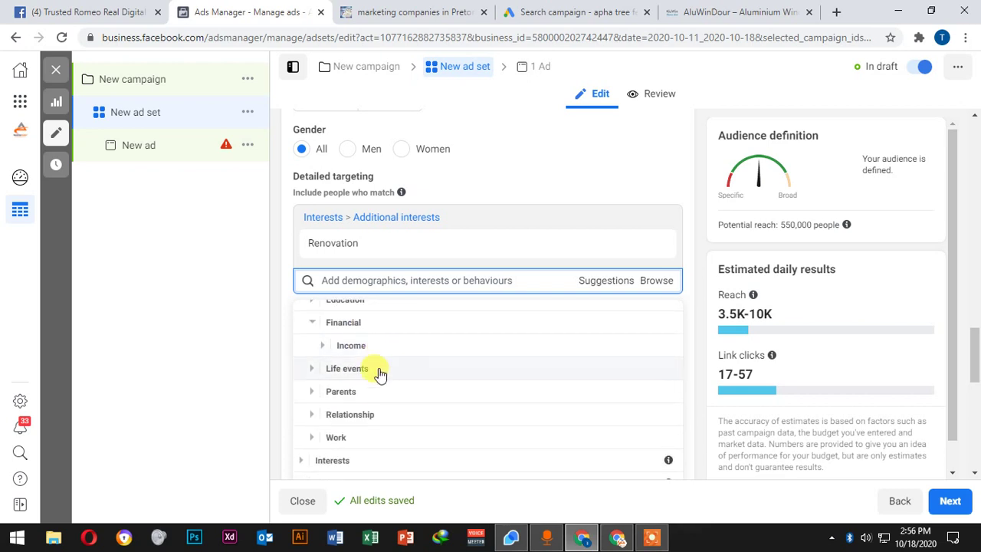
{"action": "left_click", "coordinate": [376, 437]}
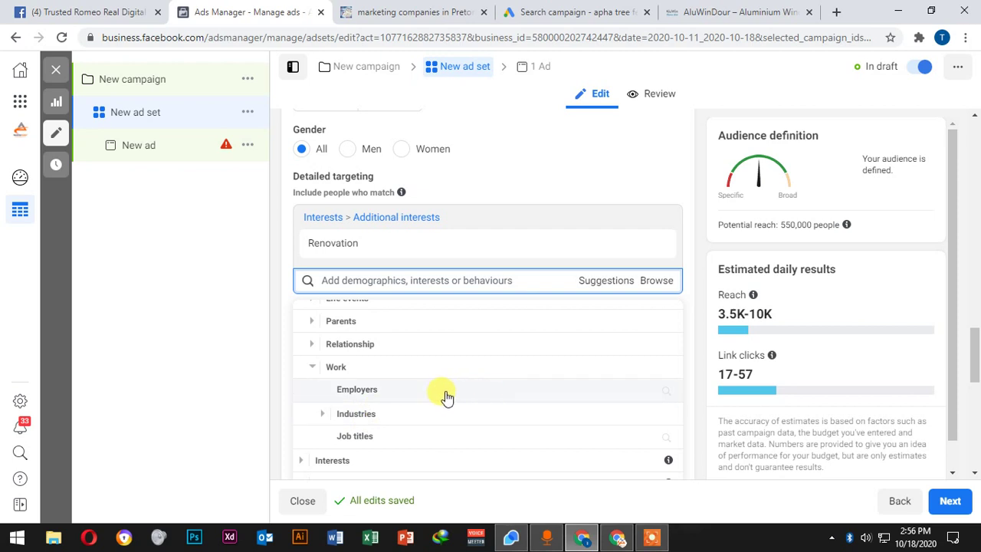
{"action": "scroll", "coordinate": [453, 391], "scroll_direction": "down", "scroll_amount": 1}
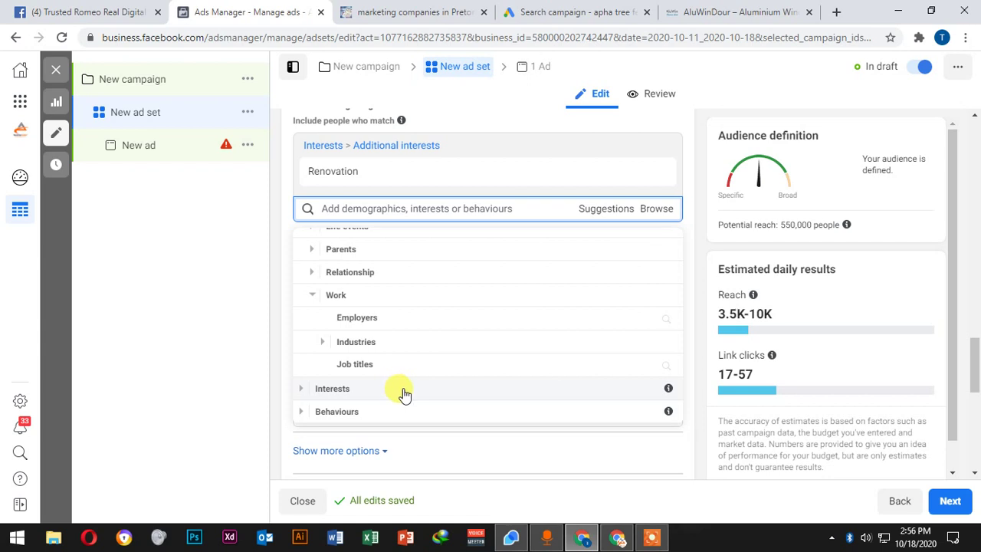
Browse the Interests categories in the detailed targeting, expanding Food and drink, then close the category list.
{"action": "left_click", "coordinate": [405, 394]}
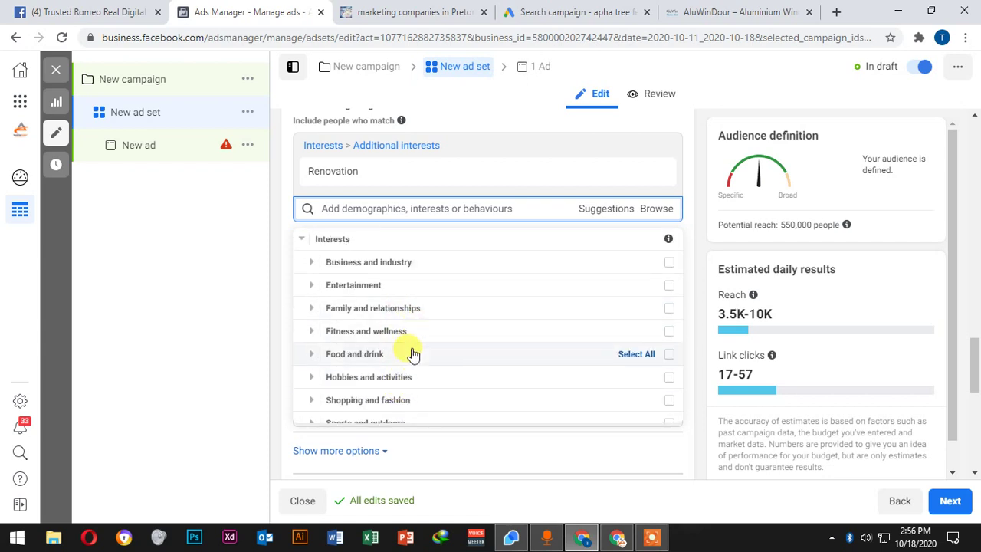
{"action": "left_click", "coordinate": [411, 359]}
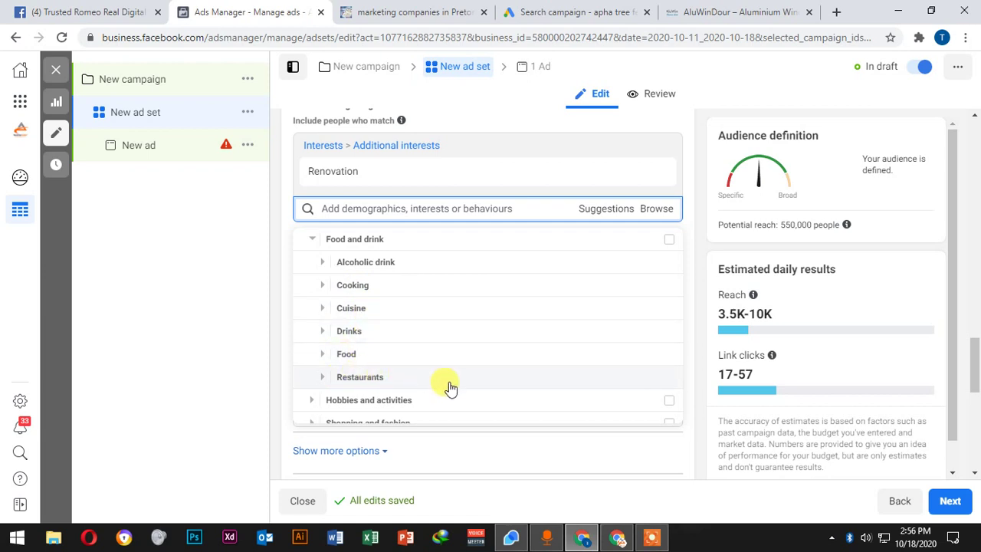
{"action": "scroll", "coordinate": [435, 386], "scroll_direction": "down", "scroll_amount": 1}
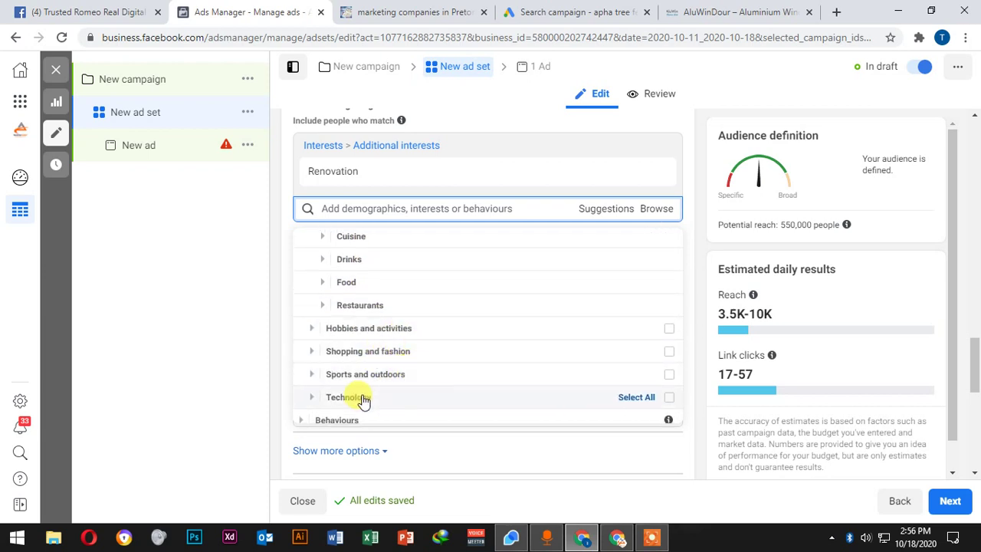
{"action": "scroll", "coordinate": [491, 353], "scroll_direction": "down", "scroll_amount": 1}
{"action": "scroll", "coordinate": [452, 295], "scroll_direction": "up", "scroll_amount": 3}
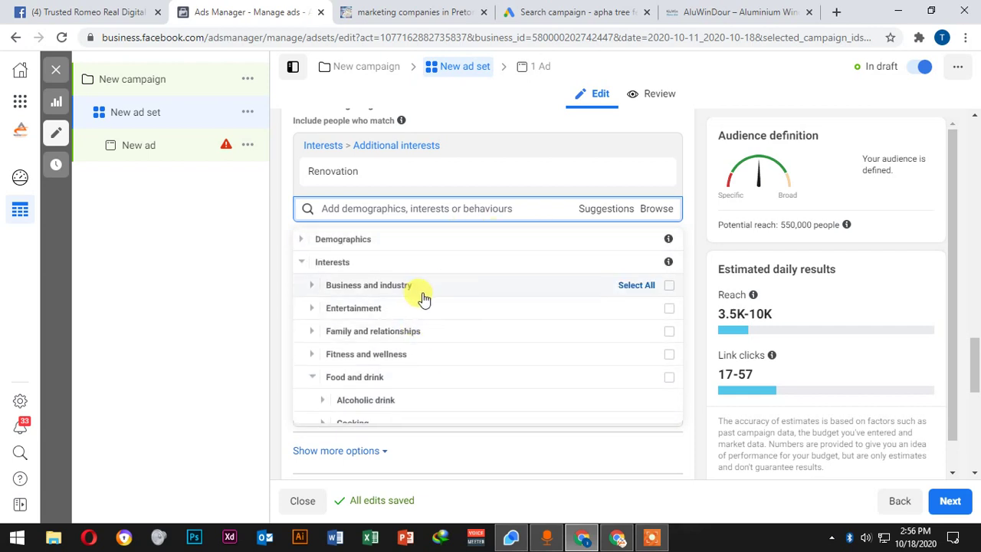
{"action": "left_click", "coordinate": [200, 275]}
Review the ad set's placements, optimisation and cost control settings, then continue to the new ad.
{"action": "scroll", "coordinate": [344, 273], "scroll_direction": "down", "scroll_amount": 2}
{"action": "scroll", "coordinate": [344, 272], "scroll_direction": "down", "scroll_amount": 5}
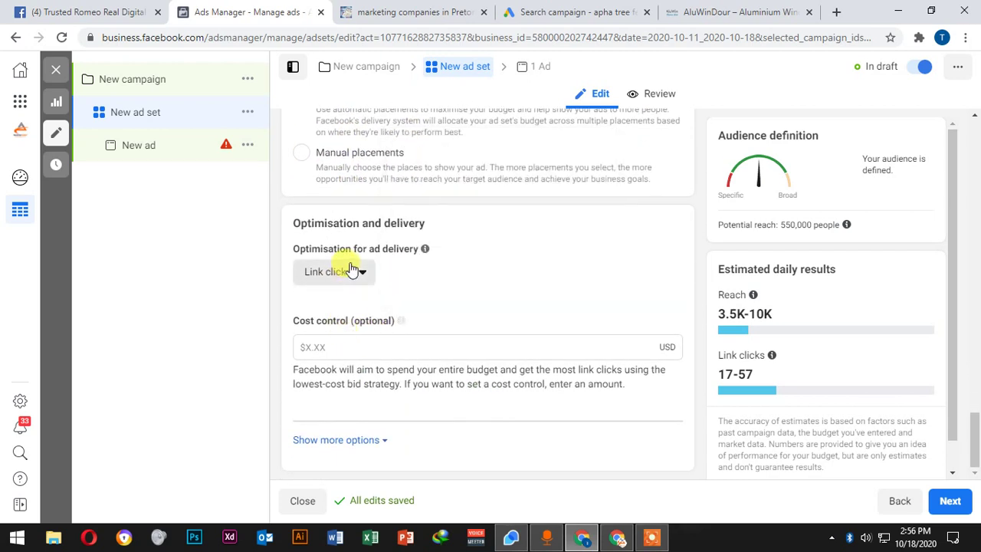
{"action": "scroll", "coordinate": [338, 284], "scroll_direction": "up", "scroll_amount": 2}
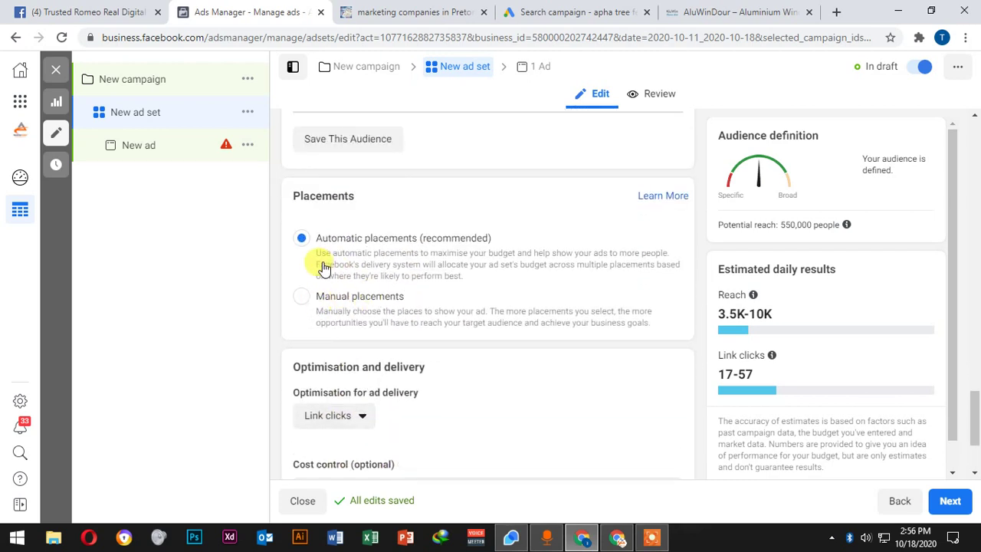
{"action": "scroll", "coordinate": [451, 323], "scroll_direction": "down", "scroll_amount": 2}
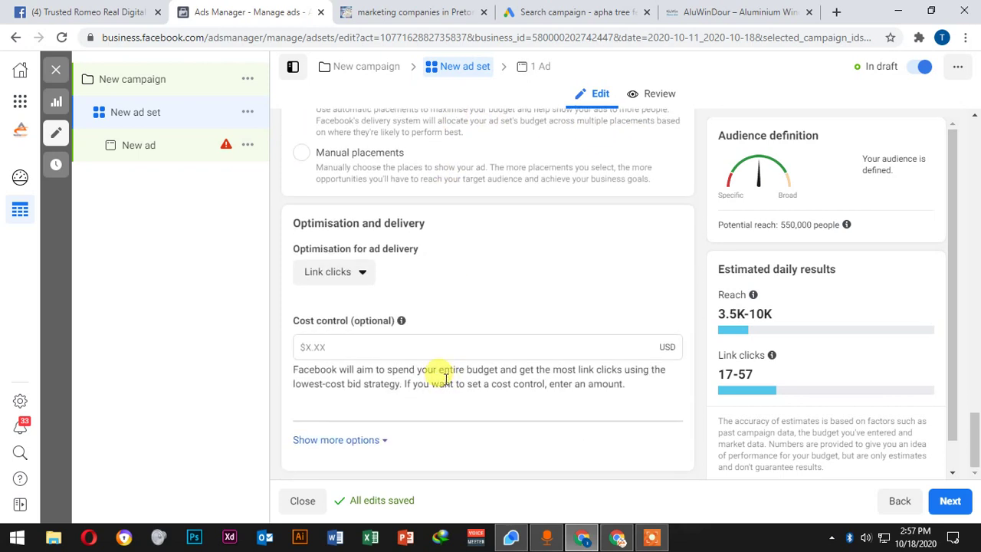
{"action": "left_click", "coordinate": [950, 500]}
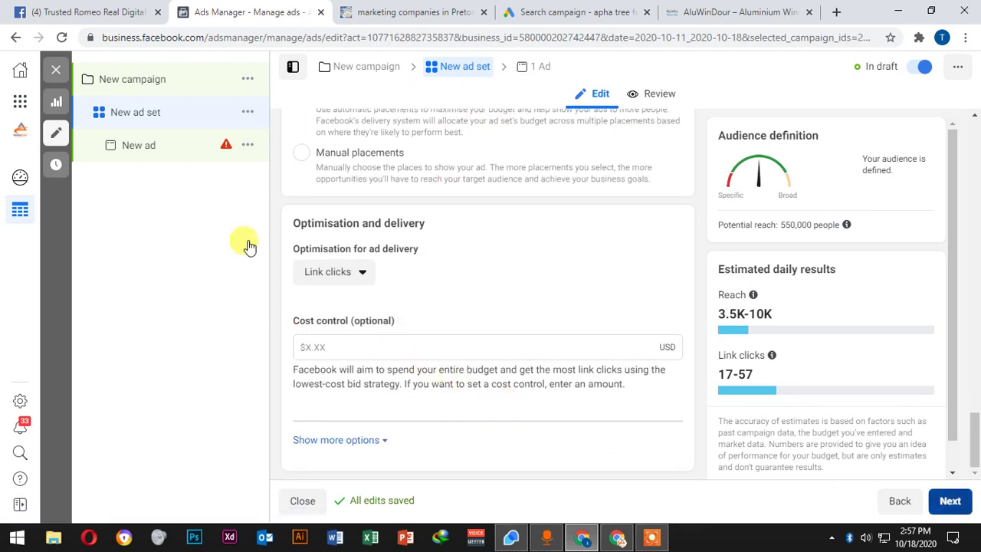
Review the ad's identity and format, then enter "Discover all the painting services" as its primary text.
{"action": "scroll", "coordinate": [379, 314], "scroll_direction": "down", "scroll_amount": 4}
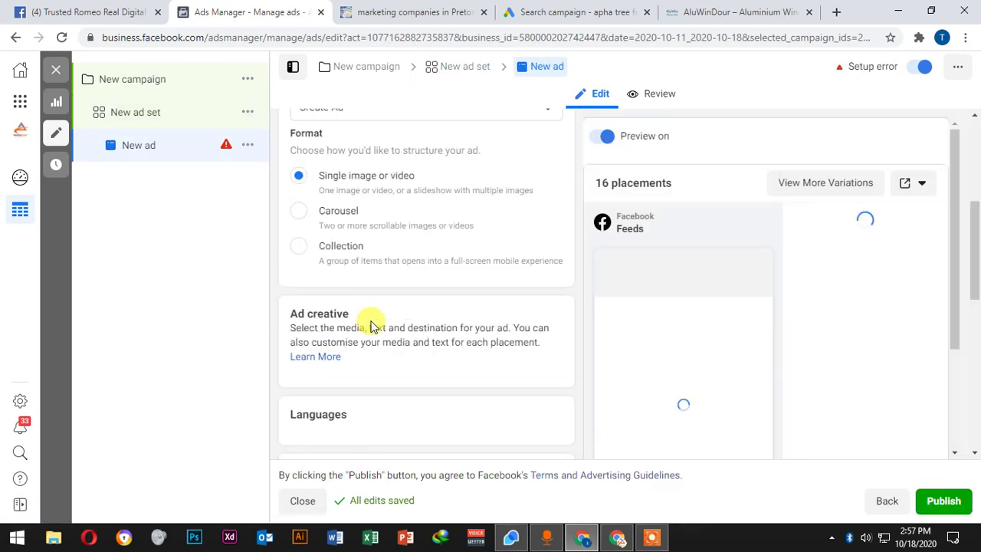
{"action": "scroll", "coordinate": [641, 322], "scroll_direction": "down", "scroll_amount": 3}
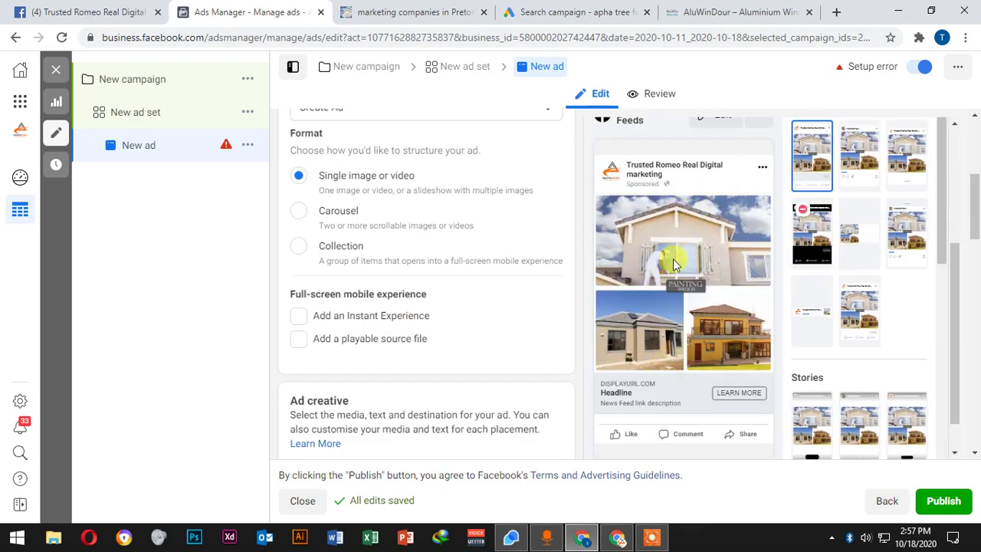
{"action": "scroll", "coordinate": [407, 305], "scroll_direction": "down", "scroll_amount": 2}
{"action": "scroll", "coordinate": [408, 305], "scroll_direction": "up", "scroll_amount": 6}
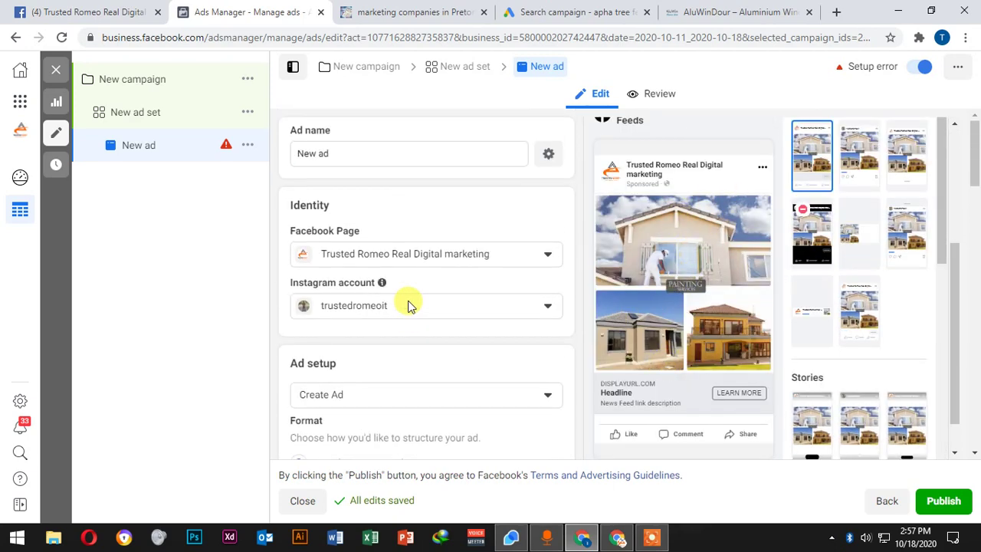
{"action": "scroll", "coordinate": [409, 301], "scroll_direction": "down", "scroll_amount": 5}
{"action": "scroll", "coordinate": [372, 357], "scroll_direction": "down", "scroll_amount": 5}
{"action": "left_click", "coordinate": [299, 230]}
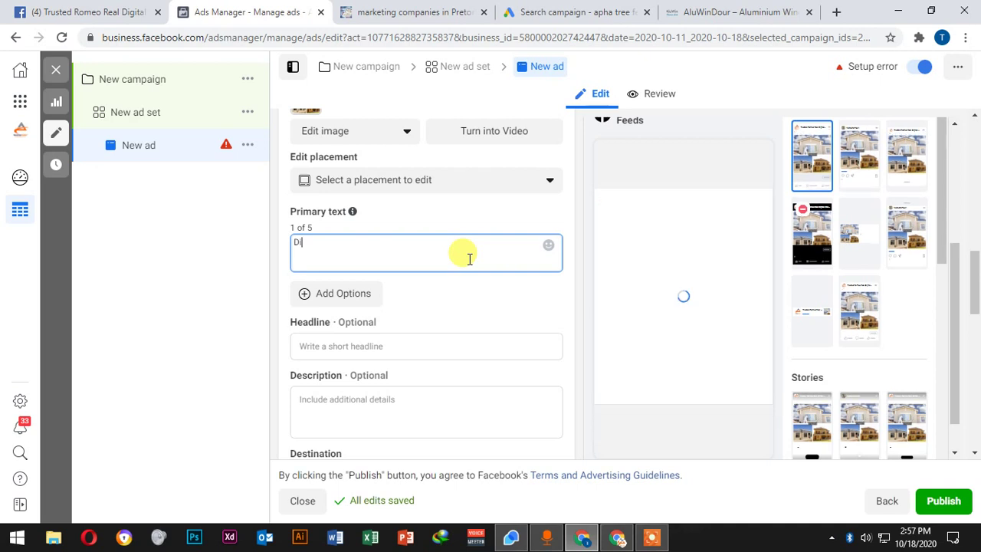
{"action": "type", "text": "sco"}
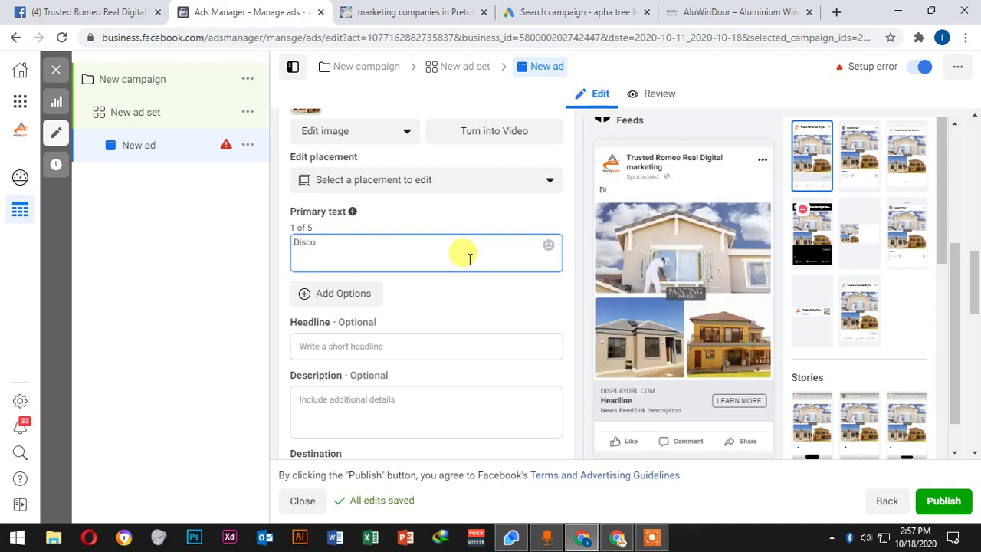
{"action": "type", "text": "ver all the  painting services"}
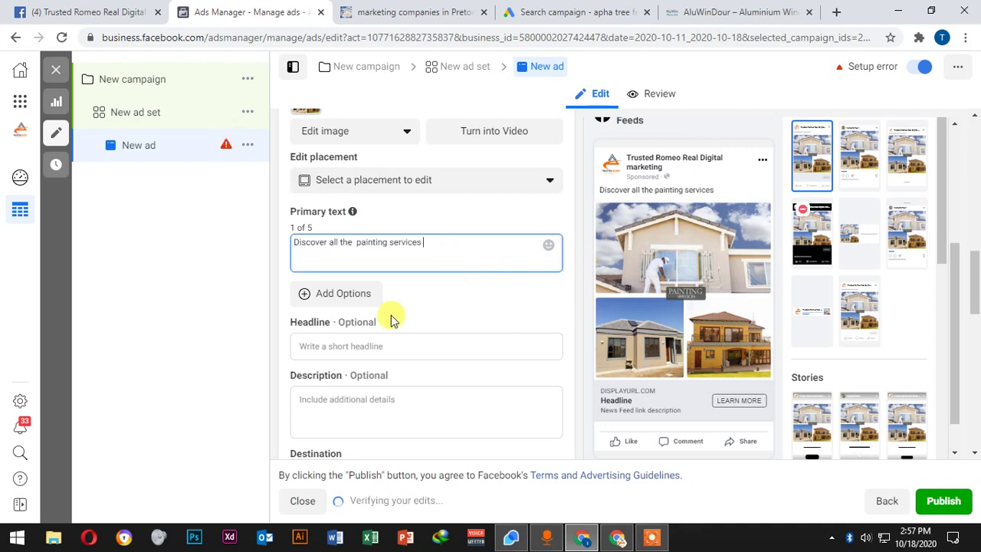
Examine the ad's headline, description, destination, website URL, display link, call to action and language options.
{"action": "left_click", "coordinate": [334, 347]}
{"action": "scroll", "coordinate": [339, 344], "scroll_direction": "down", "scroll_amount": 5}
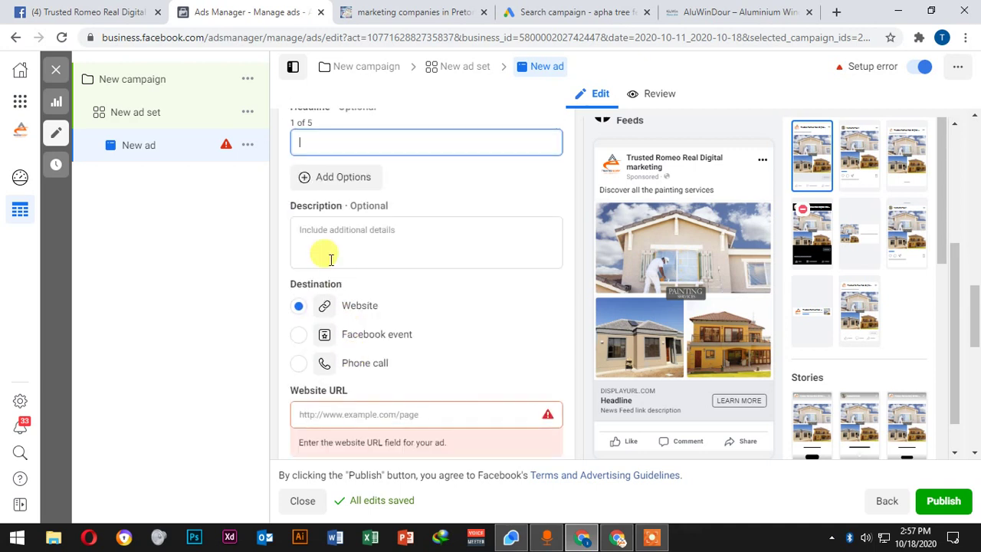
{"action": "left_click", "coordinate": [323, 272]}
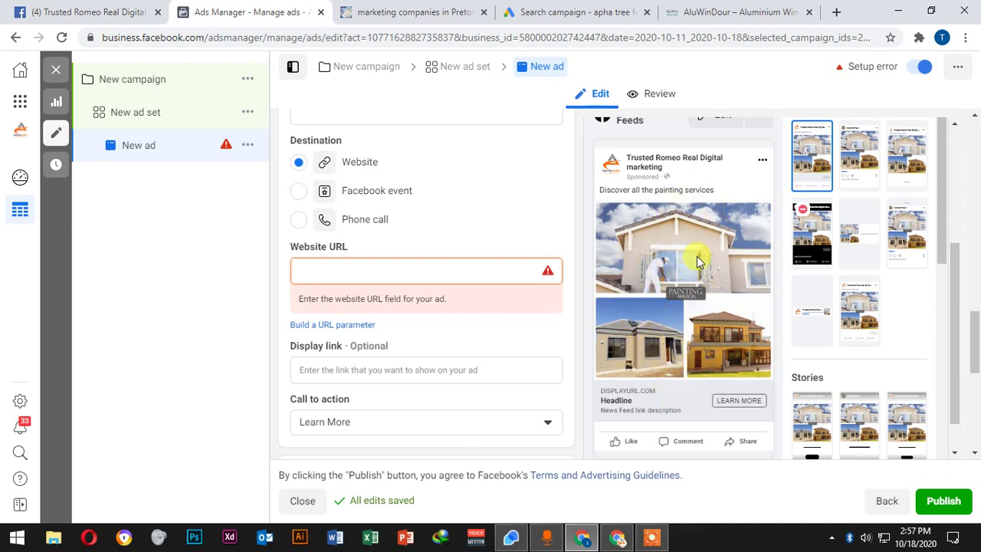
{"action": "scroll", "coordinate": [377, 276], "scroll_direction": "down", "scroll_amount": 3}
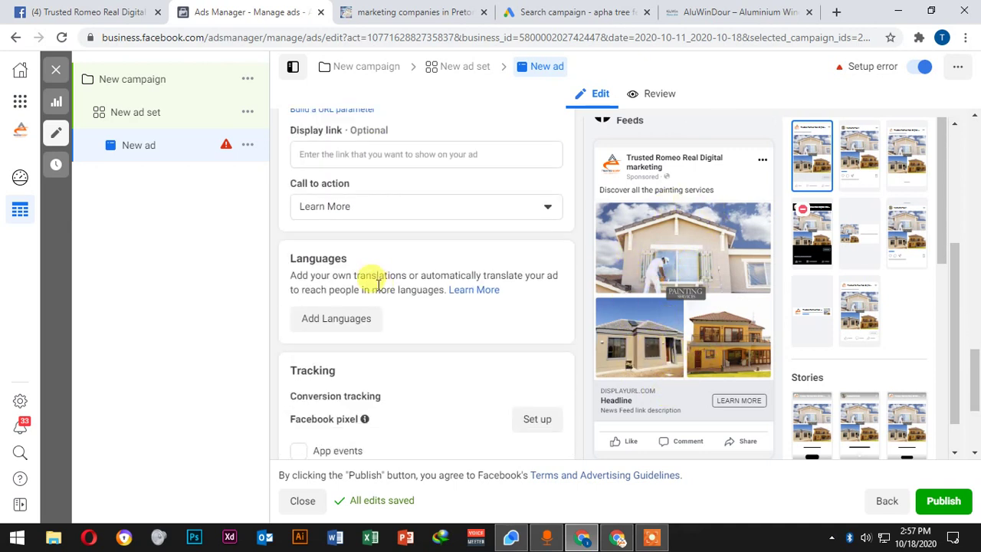
{"action": "scroll", "coordinate": [364, 246], "scroll_direction": "up", "scroll_amount": 6}
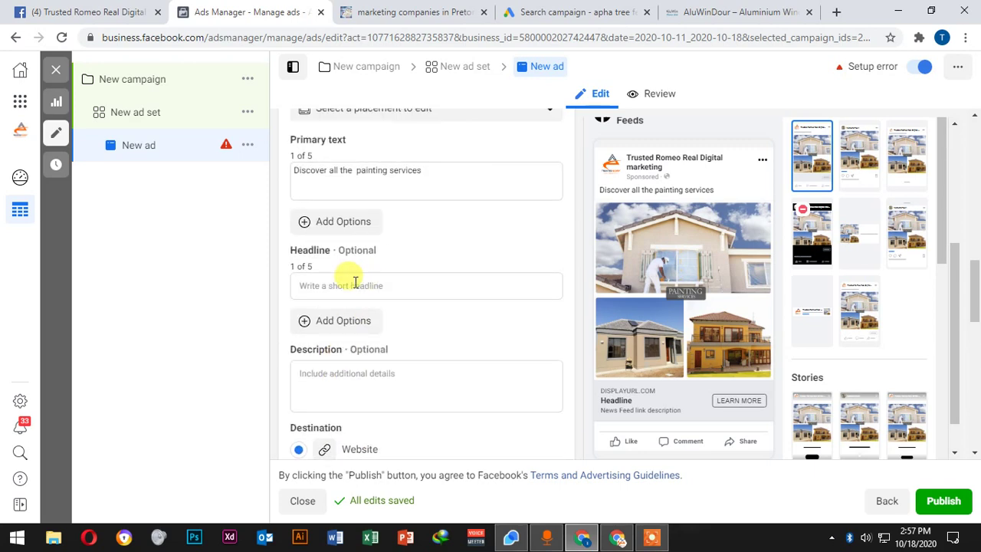
{"action": "scroll", "coordinate": [652, 263], "scroll_direction": "down", "scroll_amount": 2}
{"action": "scroll", "coordinate": [338, 215], "scroll_direction": "down", "scroll_amount": 3}
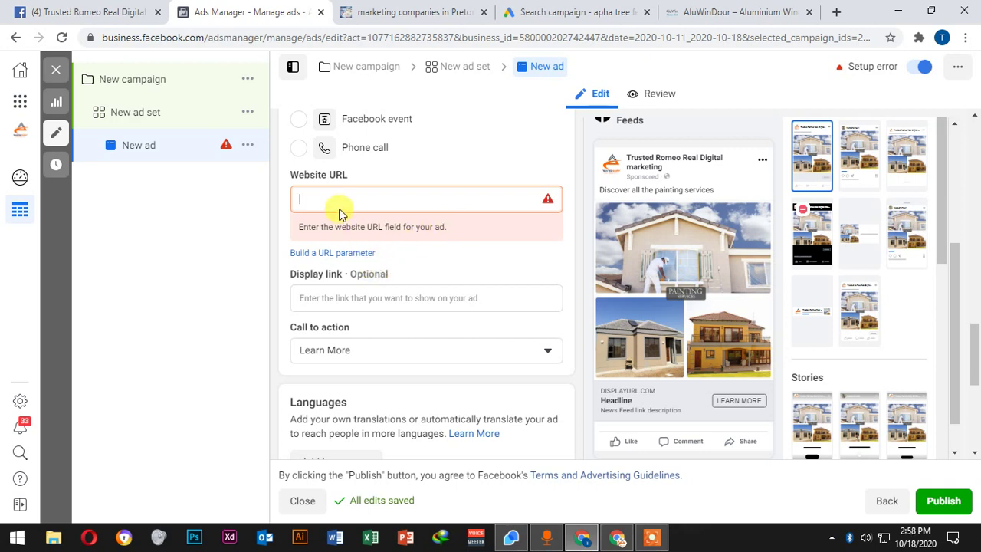
{"action": "scroll", "coordinate": [648, 230], "scroll_direction": "down", "scroll_amount": 2}
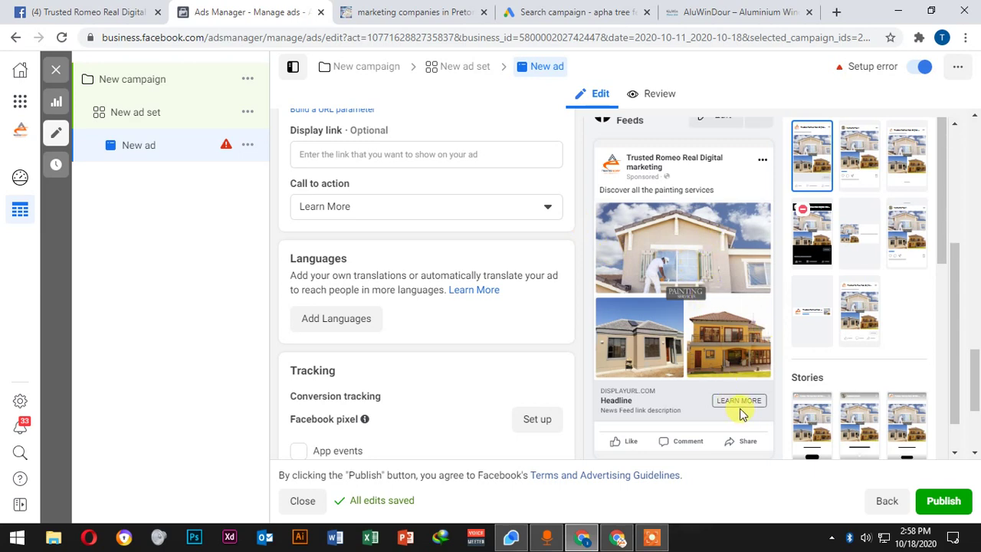
Open the preview of the ad's variations across all available placements.
{"action": "scroll", "coordinate": [447, 234], "scroll_direction": "up", "scroll_amount": 5}
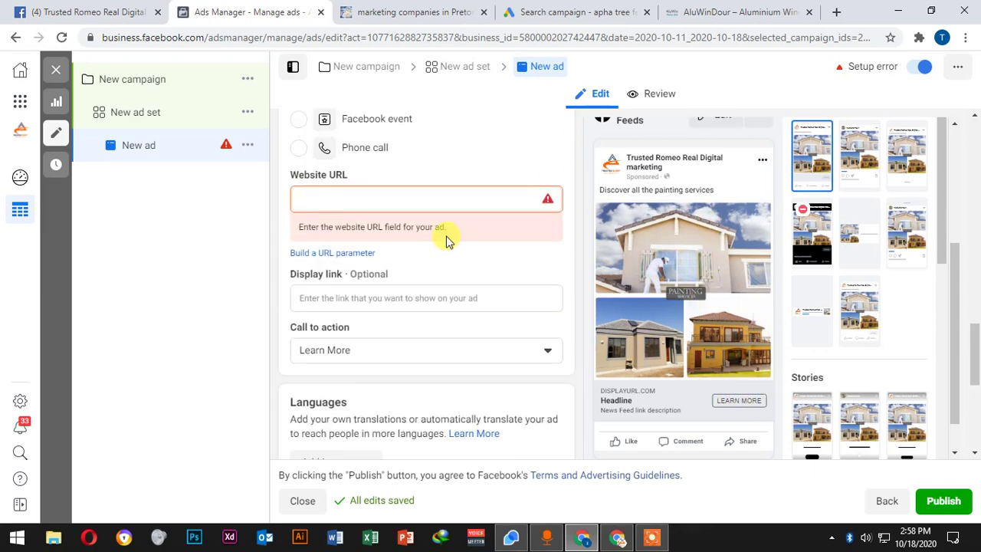
{"action": "scroll", "coordinate": [690, 280], "scroll_direction": "up", "scroll_amount": 3}
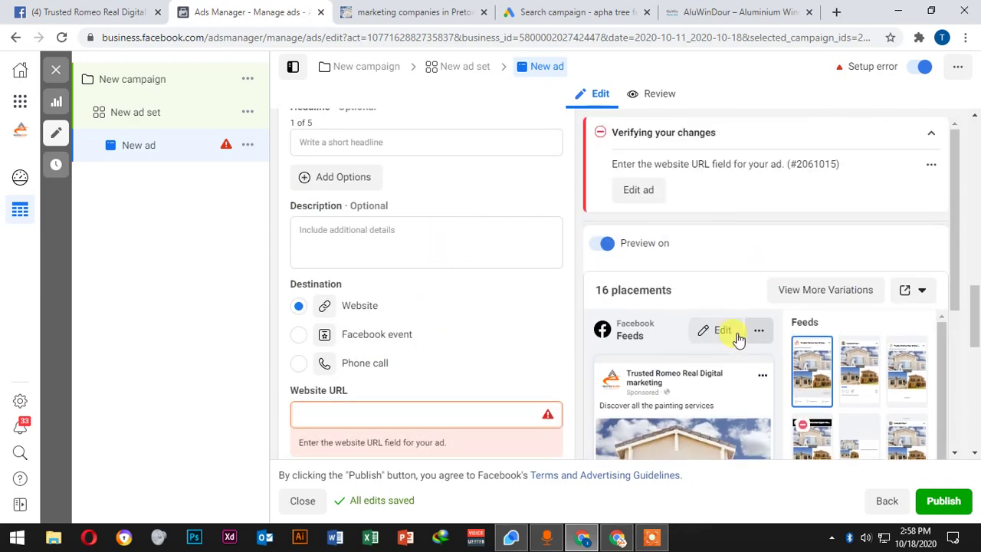
{"action": "left_click", "coordinate": [827, 299]}
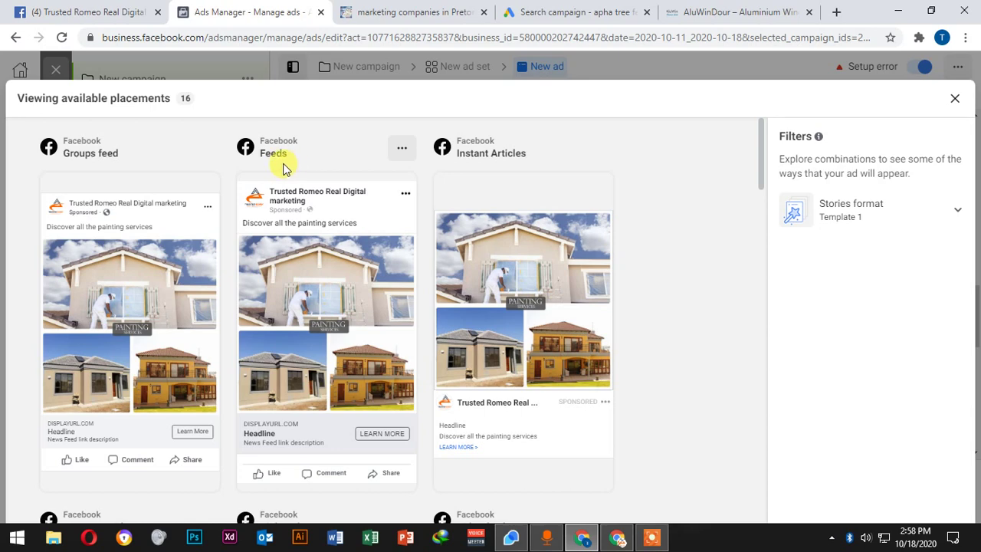
Switch to the Facebook inbox tab, open the news feed and look through it for a sponsored post.
{"action": "left_click", "coordinate": [74, 11]}
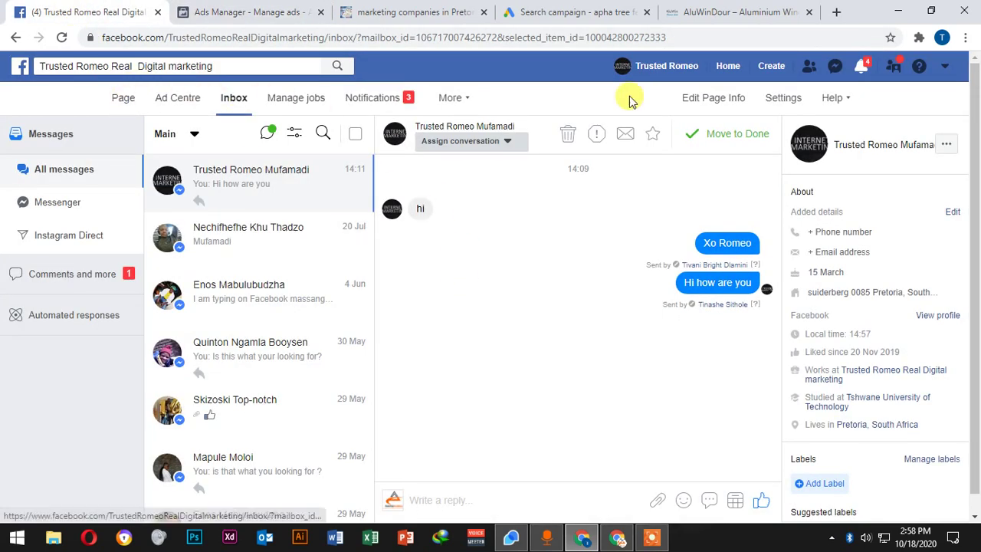
{"action": "left_click", "coordinate": [657, 66]}
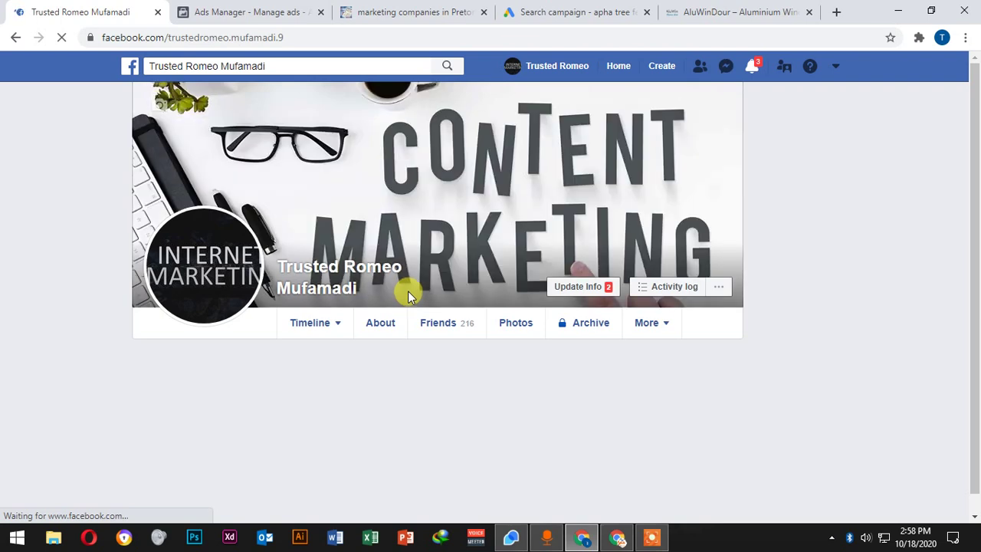
{"action": "left_click", "coordinate": [619, 66]}
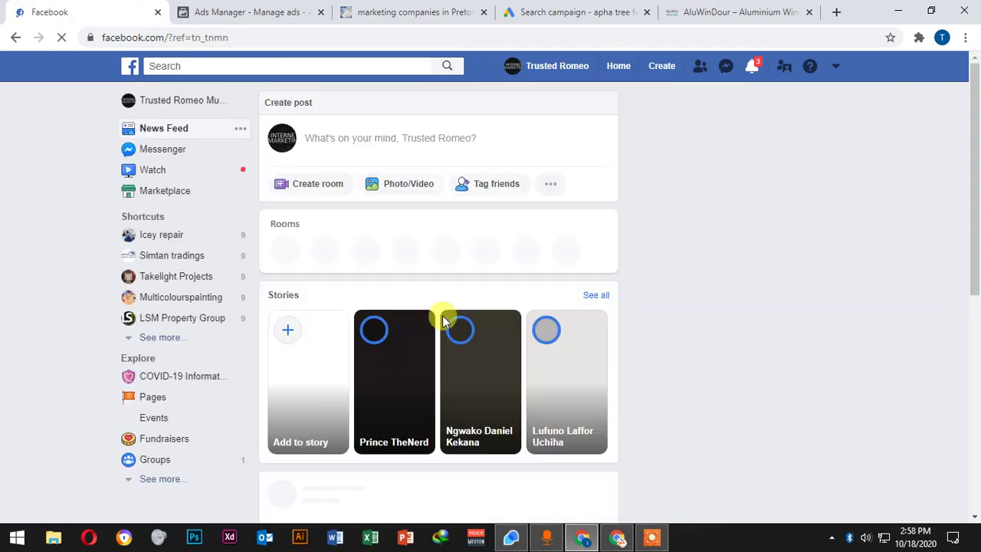
{"action": "scroll", "coordinate": [460, 329], "scroll_direction": "down", "scroll_amount": 3}
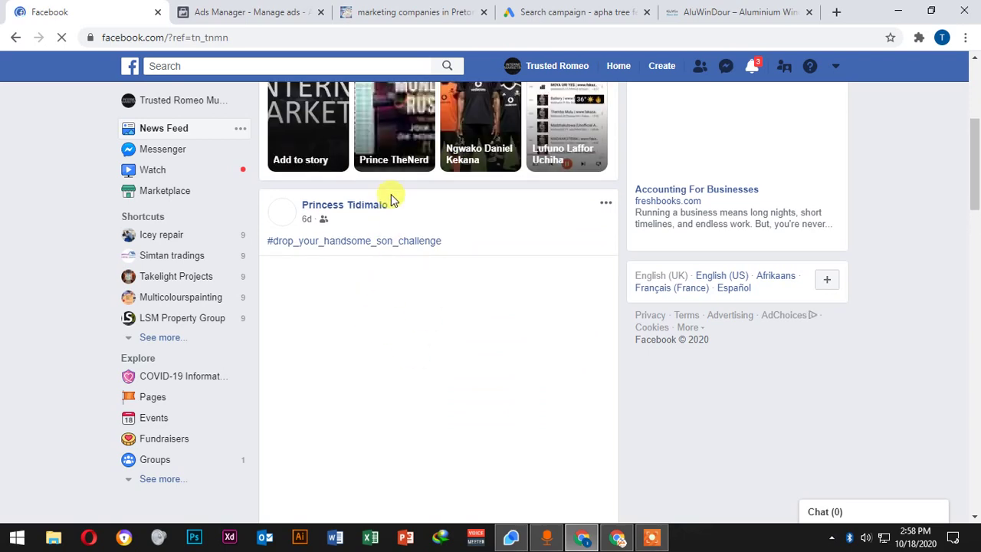
{"action": "scroll", "coordinate": [401, 317], "scroll_direction": "down", "scroll_amount": 6}
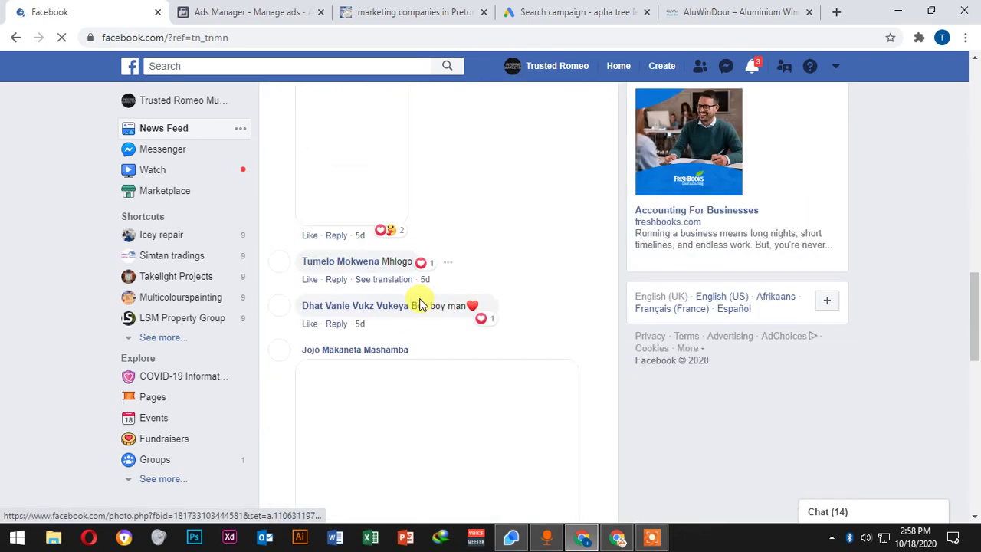
{"action": "scroll", "coordinate": [419, 308], "scroll_direction": "down", "scroll_amount": 10}
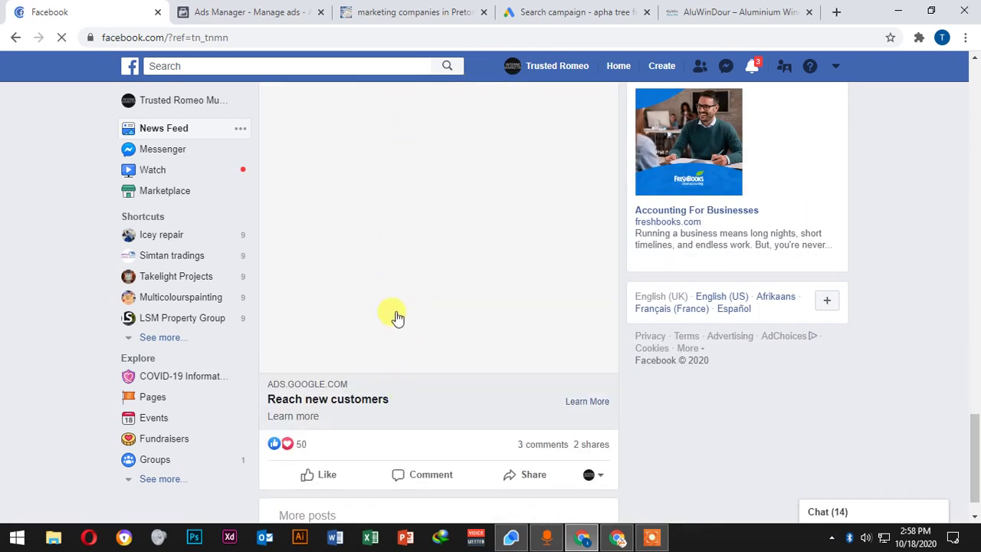
Examine the sponsored Google Ads post in the news feed, then return to the placement previews in Ads Manager.
{"action": "scroll", "coordinate": [399, 406], "scroll_direction": "up", "scroll_amount": 3}
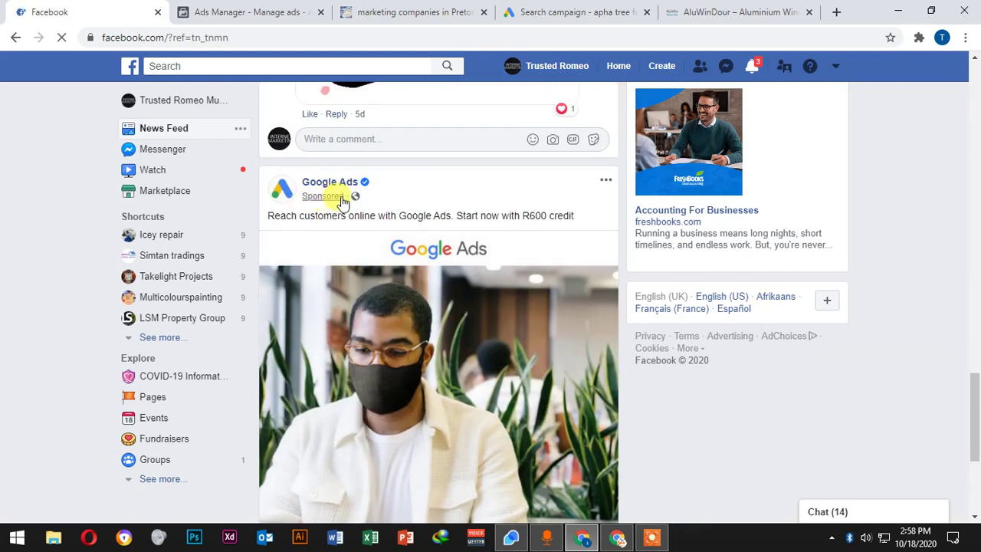
{"action": "scroll", "coordinate": [438, 184], "scroll_direction": "down", "scroll_amount": 2}
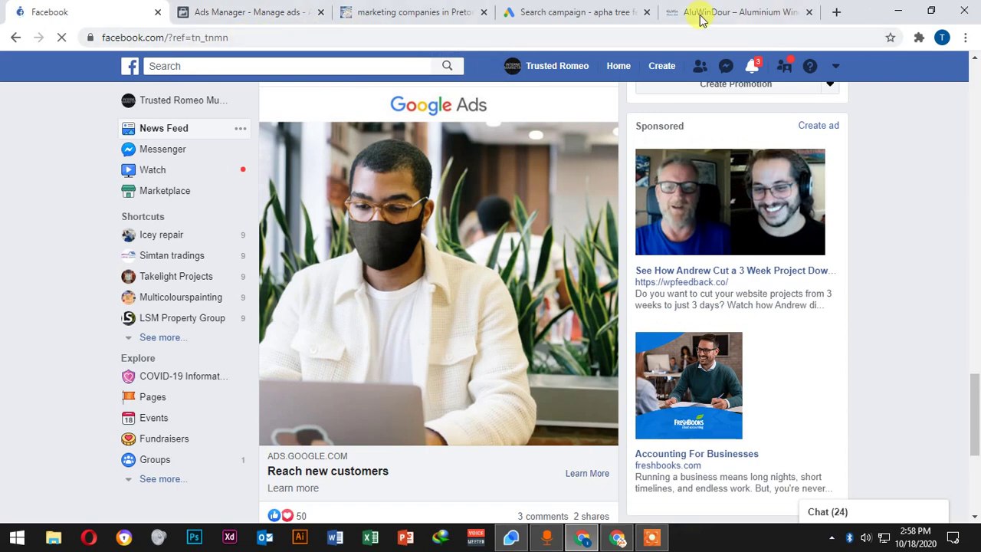
{"action": "left_click", "coordinate": [238, 20]}
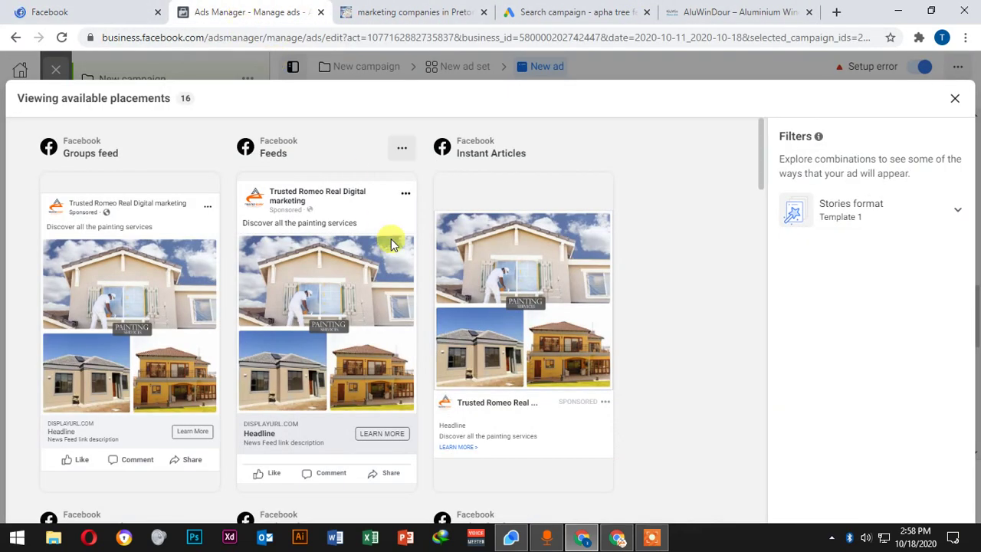
Examine the ad's Facebook placement previews, from groups feed, feeds and instant articles to in-stream videos, right column, marketplace and search results.
{"action": "scroll", "coordinate": [391, 241], "scroll_direction": "down", "scroll_amount": 1}
{"action": "scroll", "coordinate": [475, 214], "scroll_direction": "up", "scroll_amount": 1}
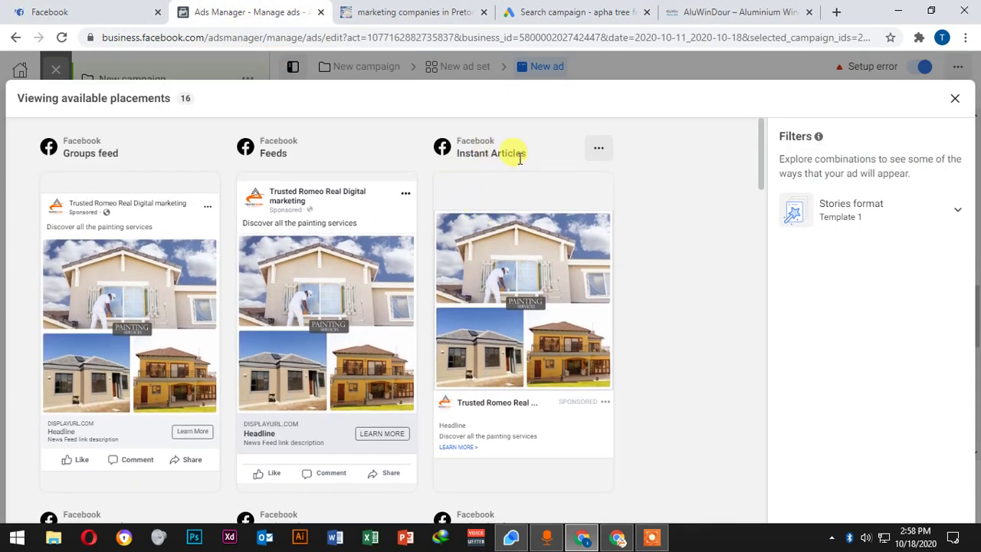
{"action": "scroll", "coordinate": [491, 223], "scroll_direction": "down", "scroll_amount": 3}
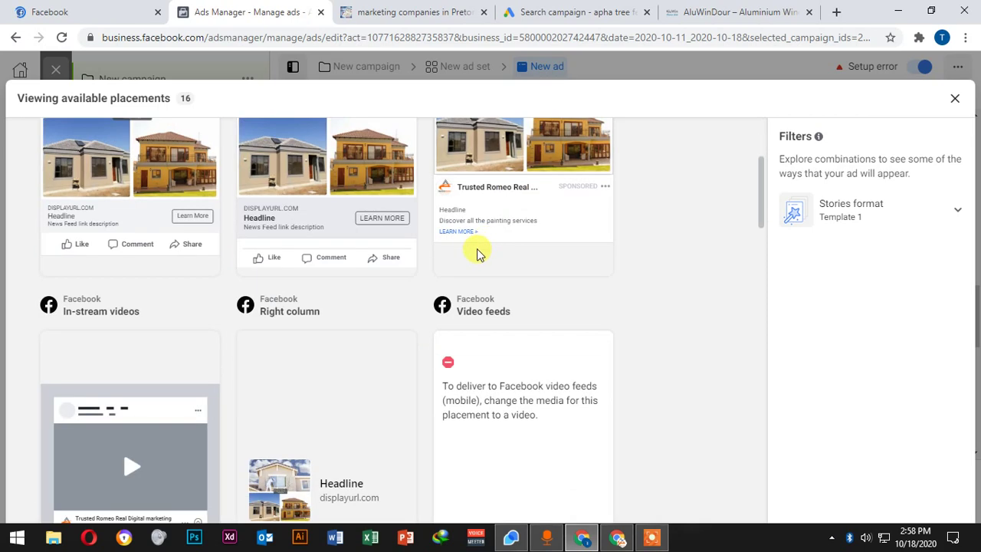
{"action": "scroll", "coordinate": [502, 238], "scroll_direction": "up", "scroll_amount": 2}
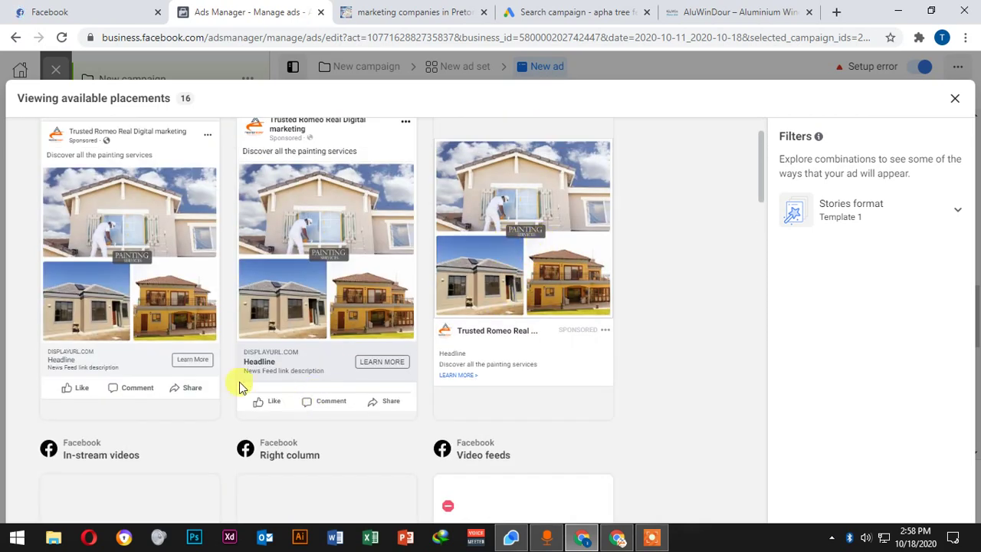
{"action": "scroll", "coordinate": [161, 317], "scroll_direction": "down", "scroll_amount": 2}
{"action": "scroll", "coordinate": [128, 355], "scroll_direction": "down", "scroll_amount": 2}
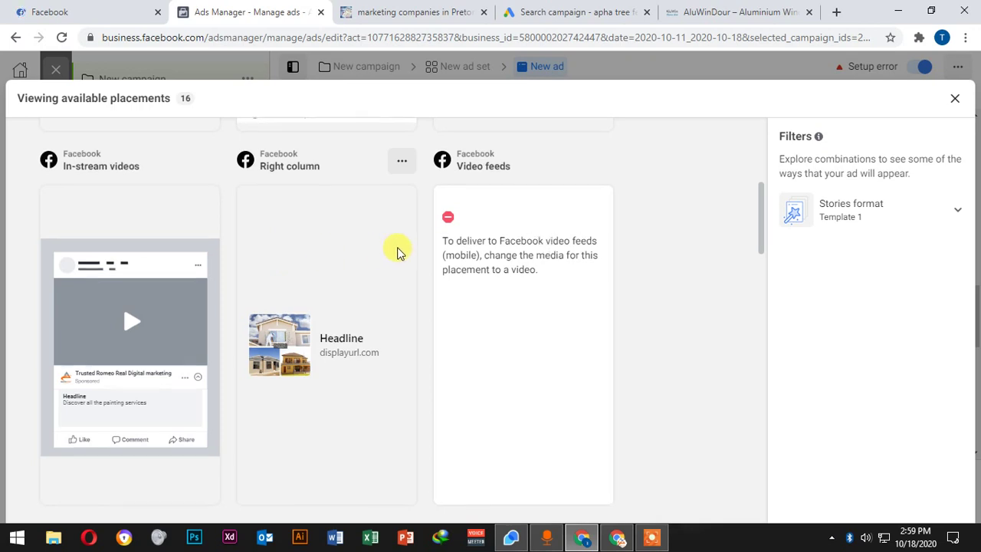
{"action": "scroll", "coordinate": [398, 253], "scroll_direction": "down", "scroll_amount": 5}
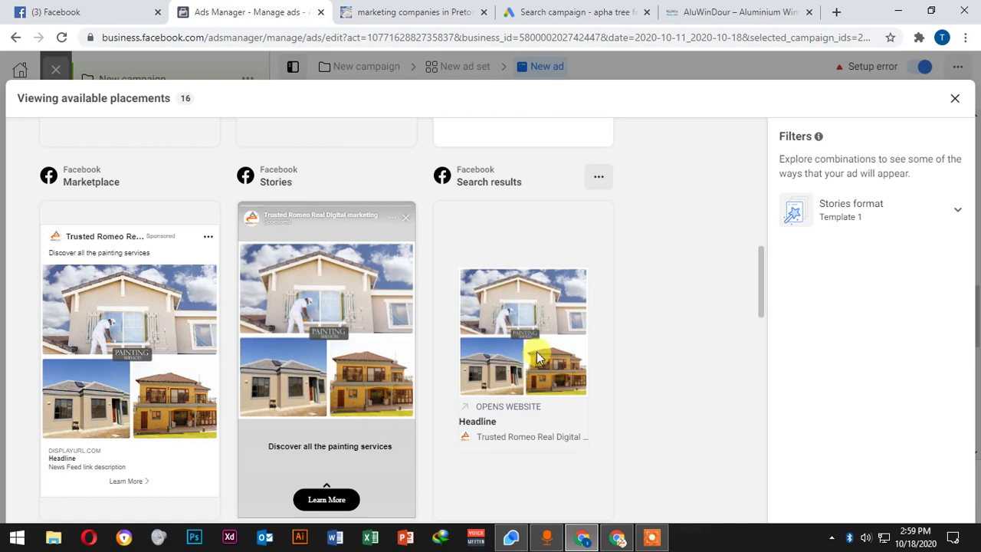
Examine how the ad appears in the Instagram feed, stories and explore placements.
{"action": "scroll", "coordinate": [536, 357], "scroll_direction": "down", "scroll_amount": 4}
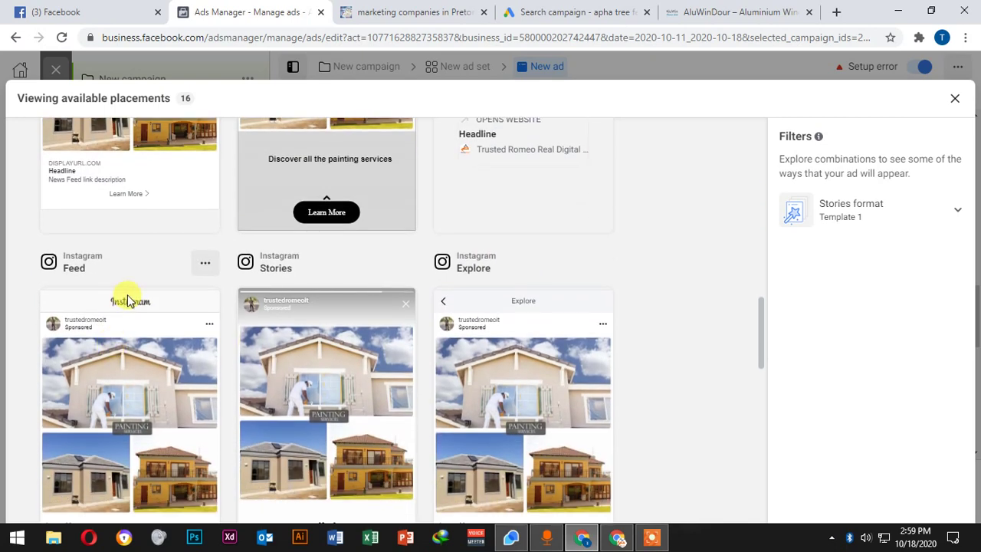
{"action": "scroll", "coordinate": [107, 339], "scroll_direction": "down", "scroll_amount": 2}
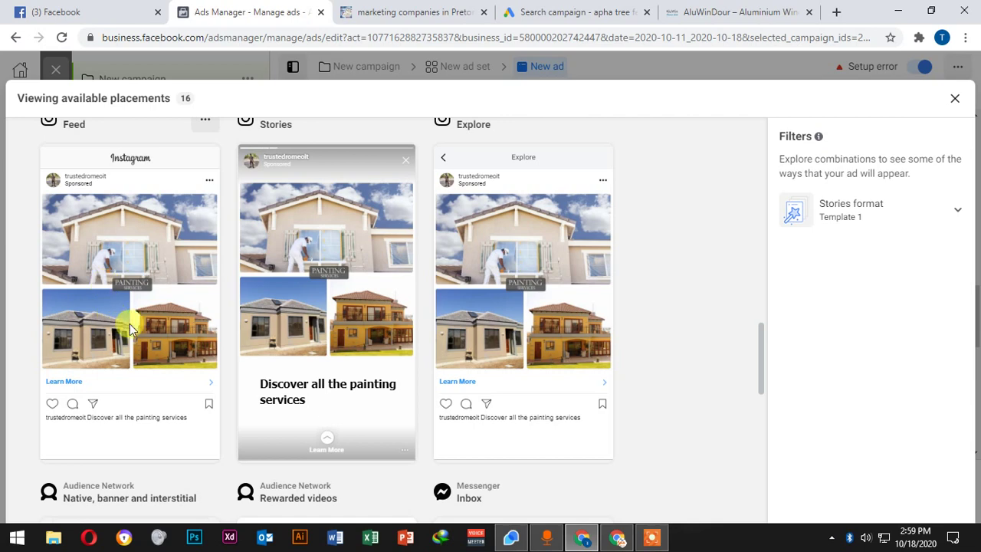
{"action": "scroll", "coordinate": [299, 282], "scroll_direction": "up", "scroll_amount": 2}
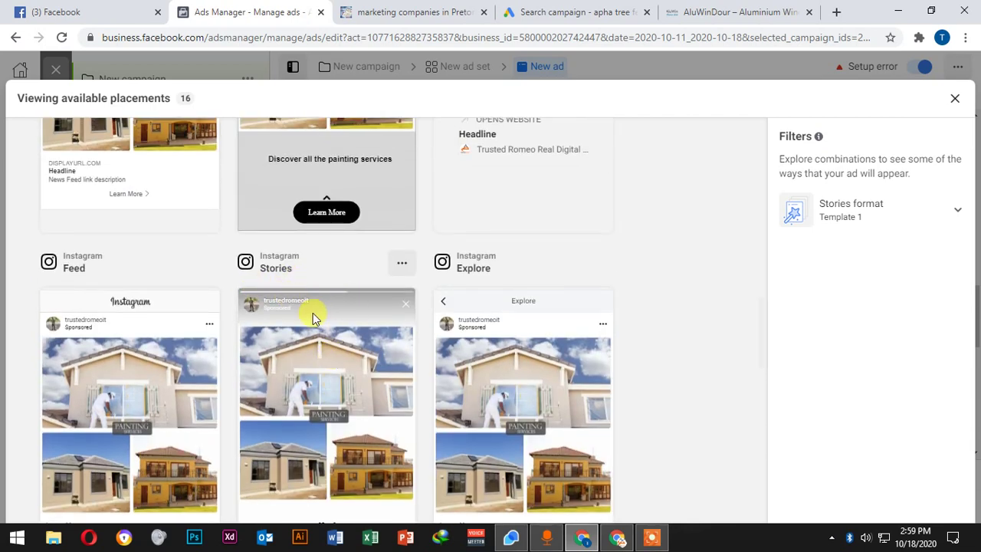
{"action": "scroll", "coordinate": [314, 314], "scroll_direction": "down", "scroll_amount": 2}
{"action": "scroll", "coordinate": [522, 299], "scroll_direction": "down", "scroll_amount": 1}
{"action": "scroll", "coordinate": [186, 351], "scroll_direction": "down", "scroll_amount": 1}
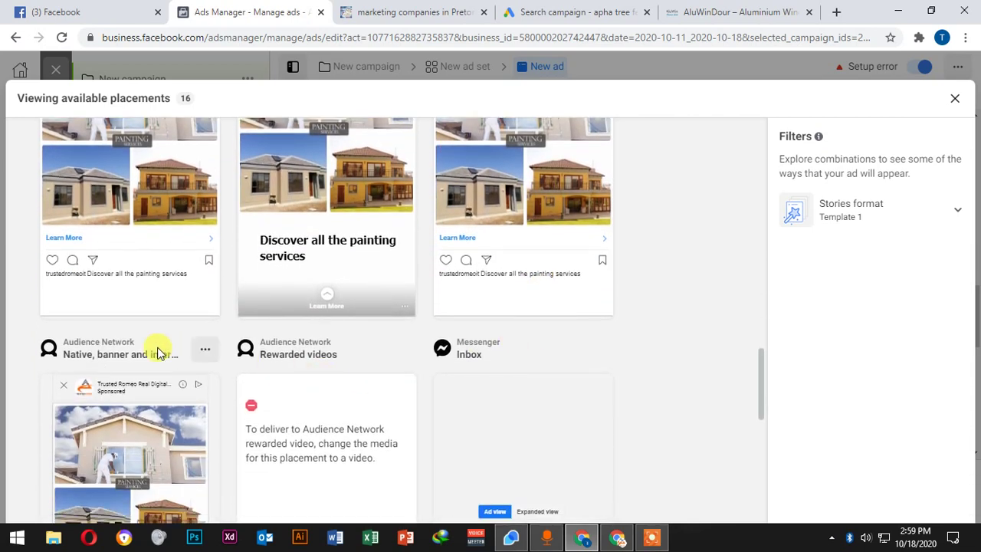
Review the Audience Network and Messenger placement previews, then close the placements overview.
{"action": "scroll", "coordinate": [73, 222], "scroll_direction": "down", "scroll_amount": 2}
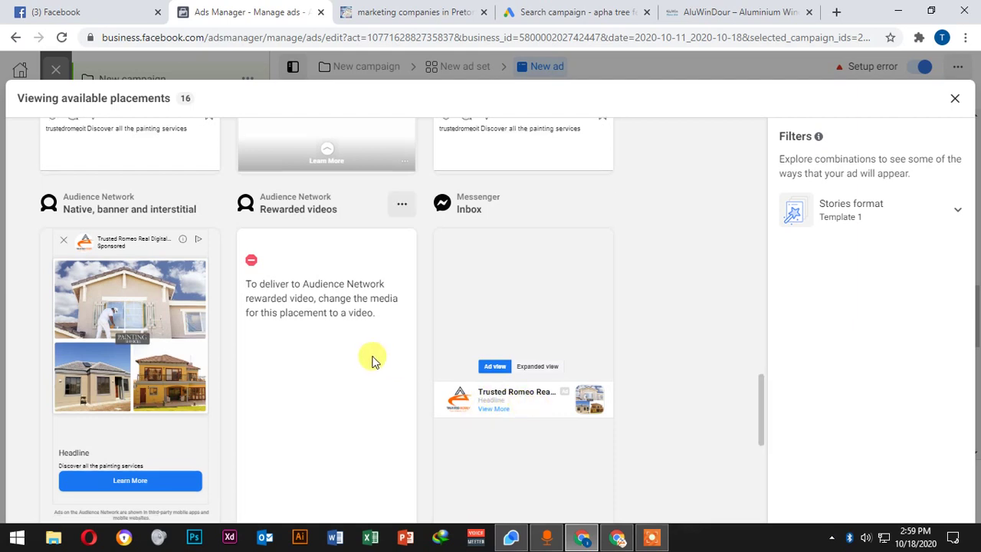
{"action": "scroll", "coordinate": [233, 372], "scroll_direction": "down", "scroll_amount": 4}
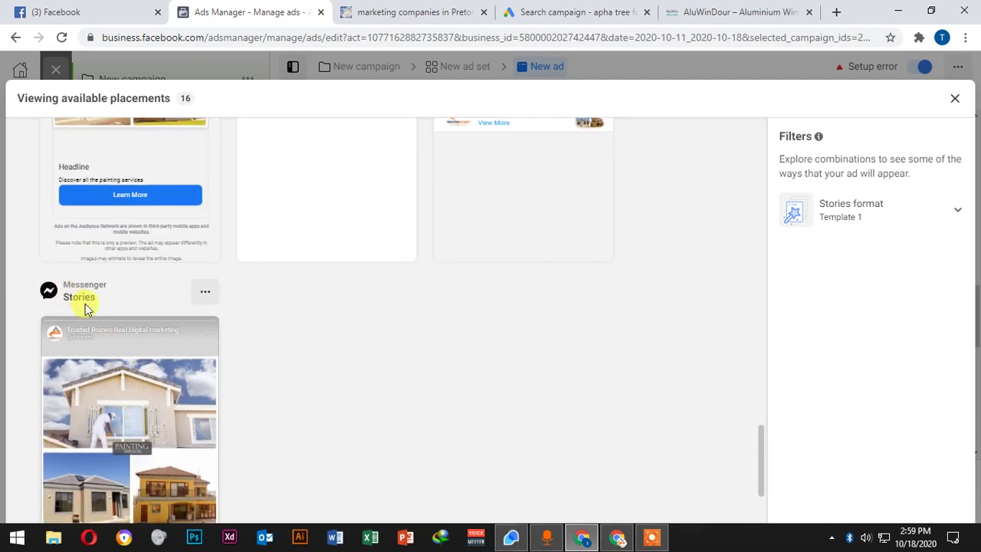
{"action": "scroll", "coordinate": [126, 382], "scroll_direction": "down", "scroll_amount": 2}
{"action": "scroll", "coordinate": [719, 324], "scroll_direction": "up", "scroll_amount": 12}
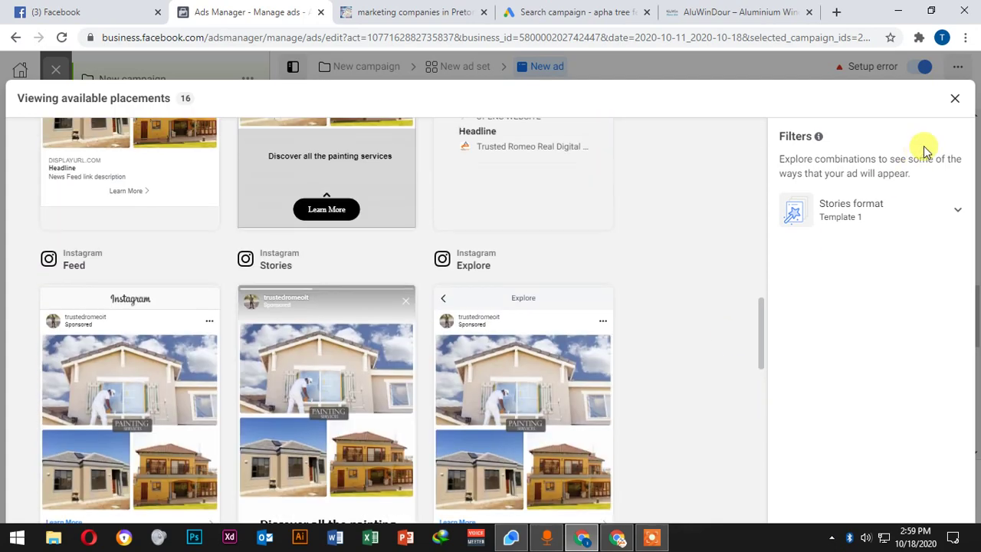
{"action": "key", "text": "Escape"}
Review the ad's website URL, display link, call to action and languages beside its feed preview.
{"action": "scroll", "coordinate": [416, 408], "scroll_direction": "down", "scroll_amount": 2}
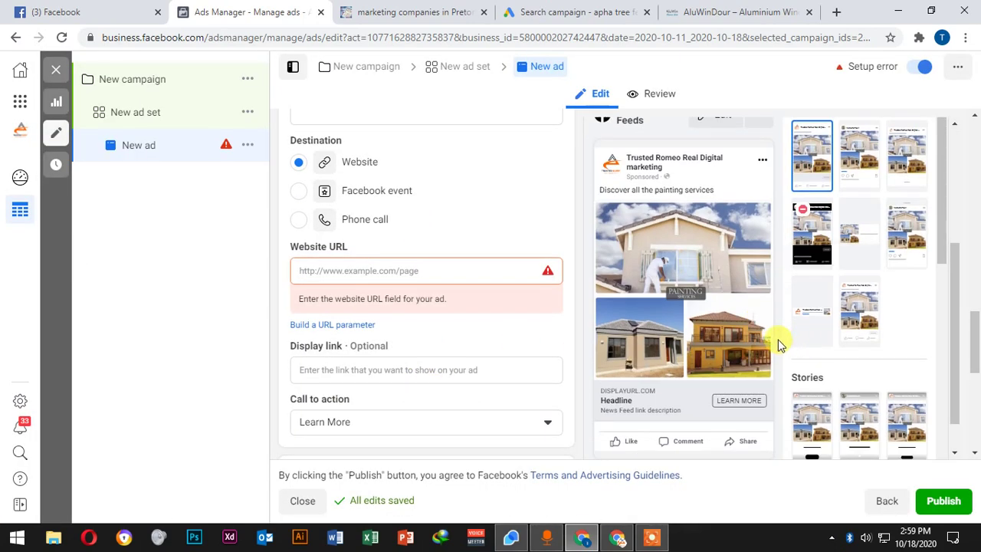
{"action": "scroll", "coordinate": [735, 343], "scroll_direction": "down", "scroll_amount": 2}
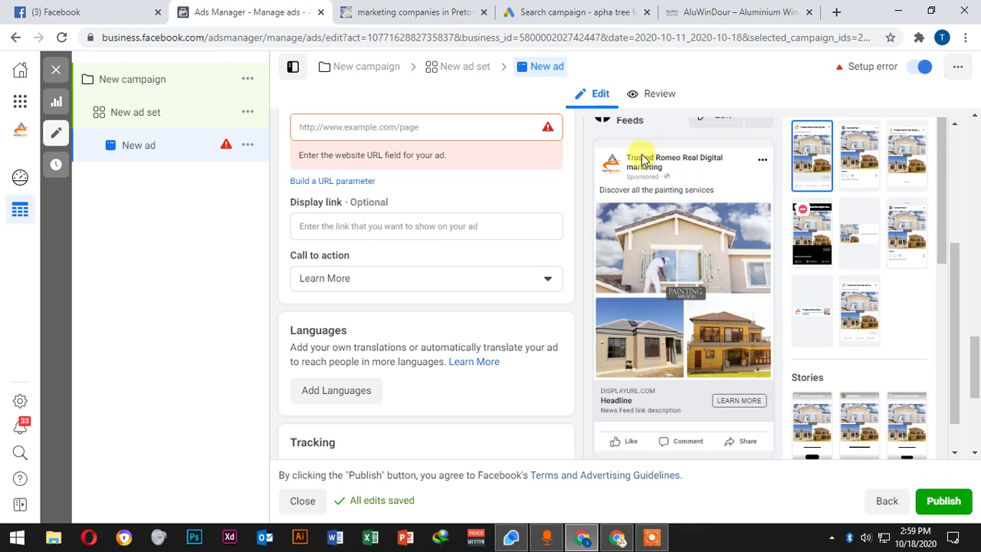
{"action": "scroll", "coordinate": [744, 246], "scroll_direction": "up", "scroll_amount": 5}
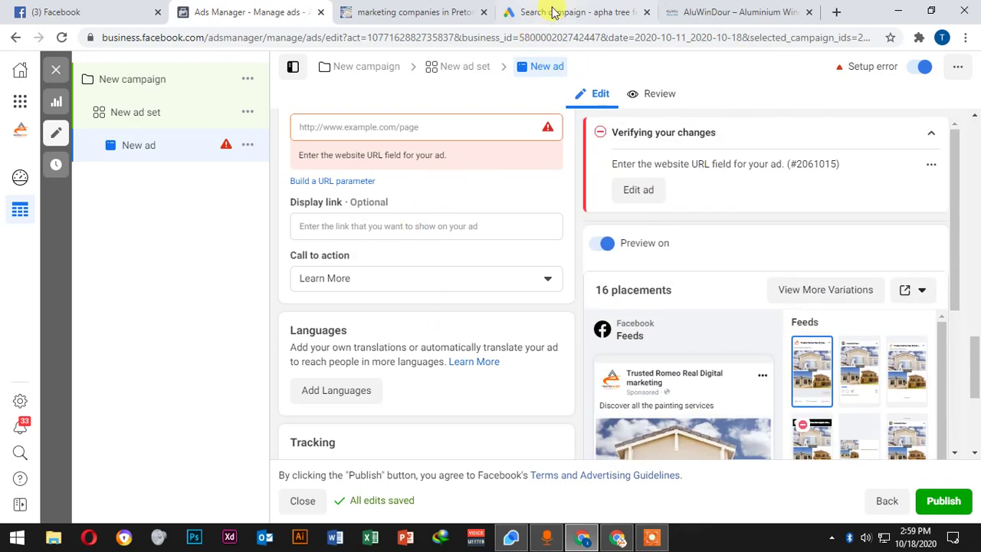
Switch to the Google Ads search campaign and open the advanced location search for its targeted locations.
{"action": "left_click", "coordinate": [544, 13]}
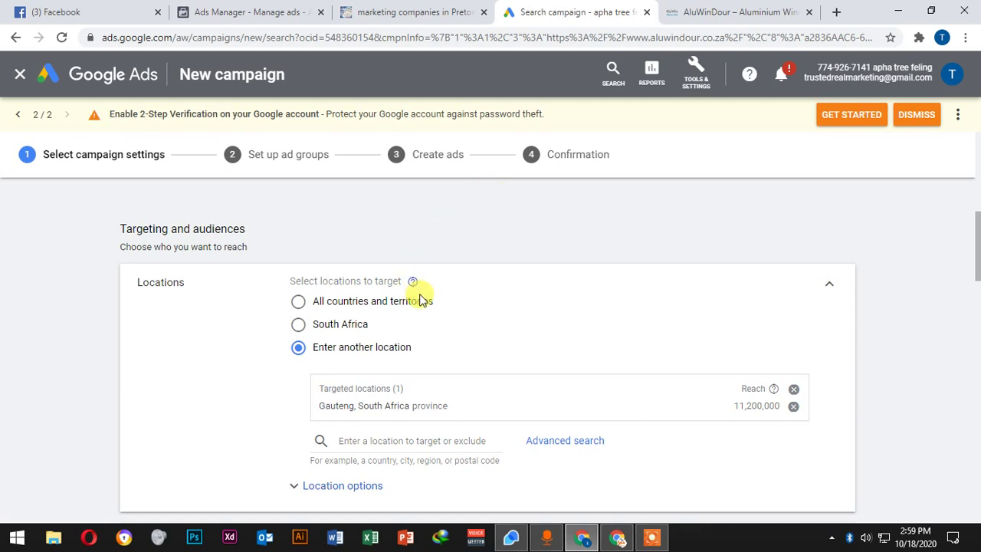
{"action": "scroll", "coordinate": [413, 291], "scroll_direction": "down", "scroll_amount": 2}
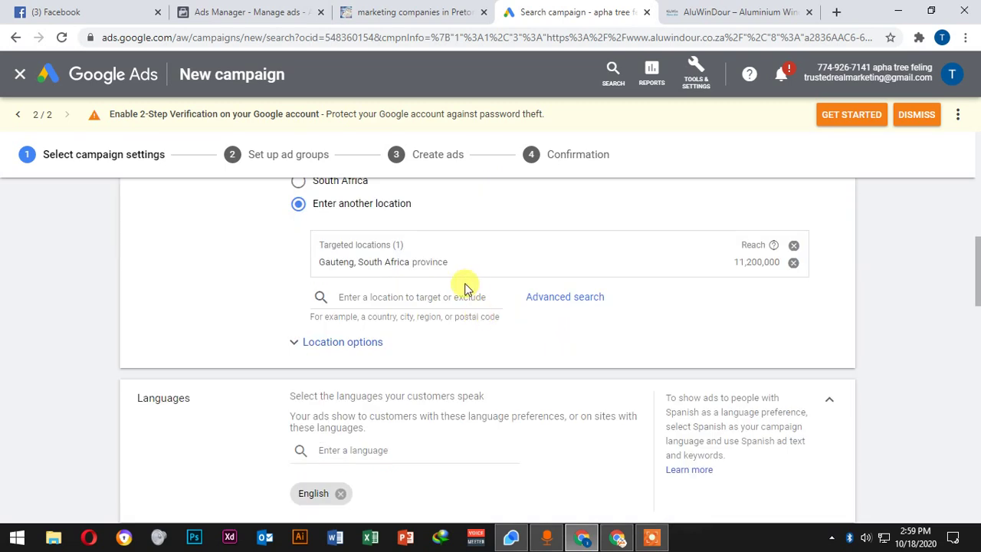
{"action": "left_click", "coordinate": [551, 302]}
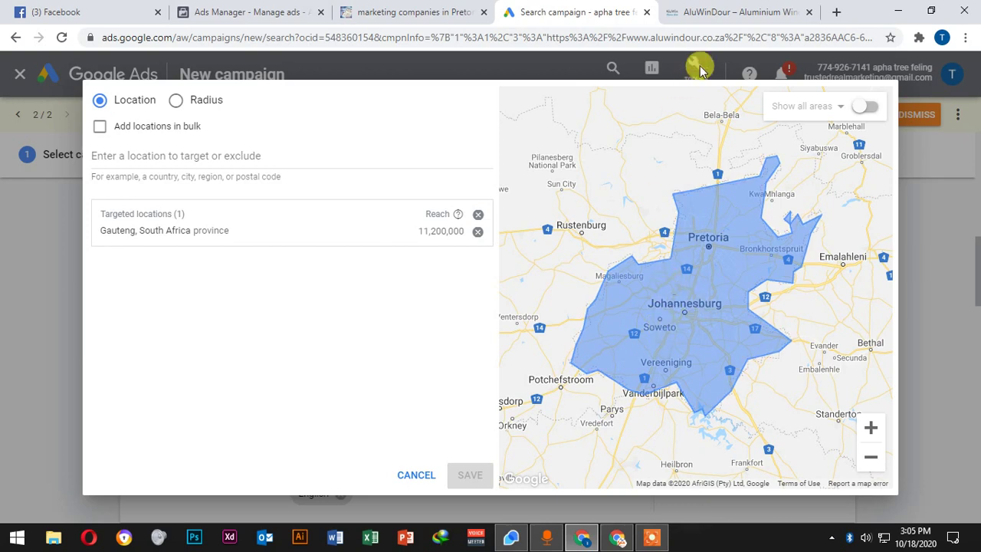
Search Google for "construction companies" in a new browser tab and review the ads and map listings.
{"action": "left_click", "coordinate": [836, 13]}
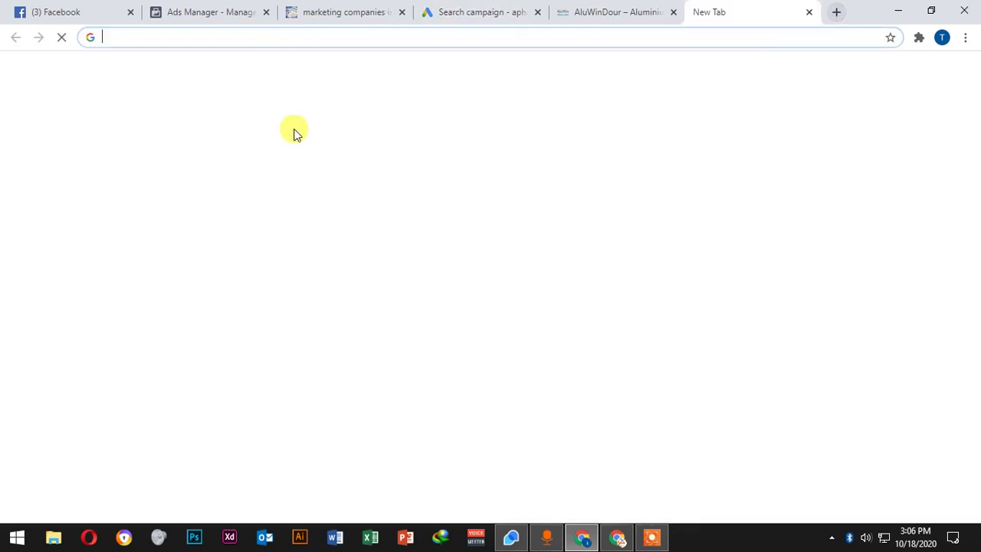
{"action": "type", "text": "con"}
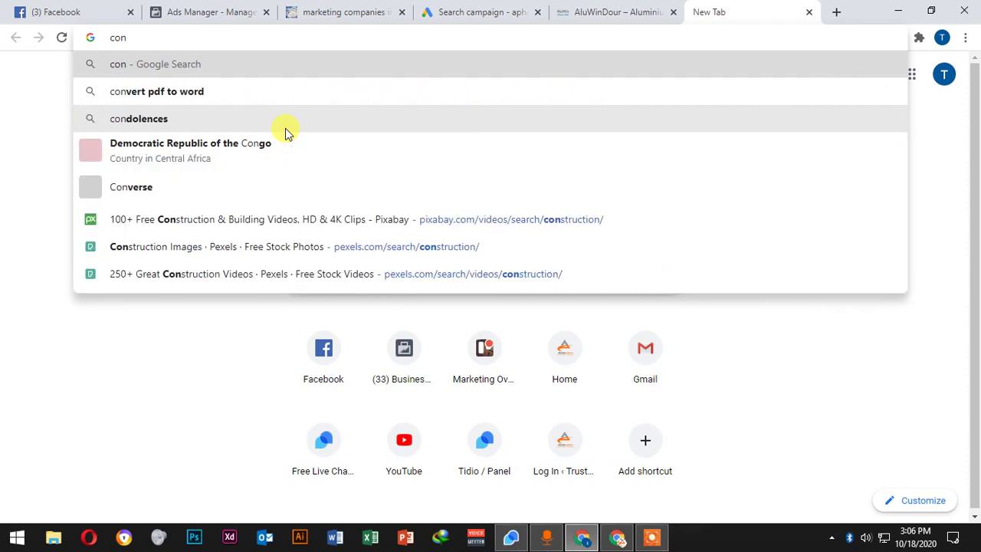
{"action": "type", "text": "str"}
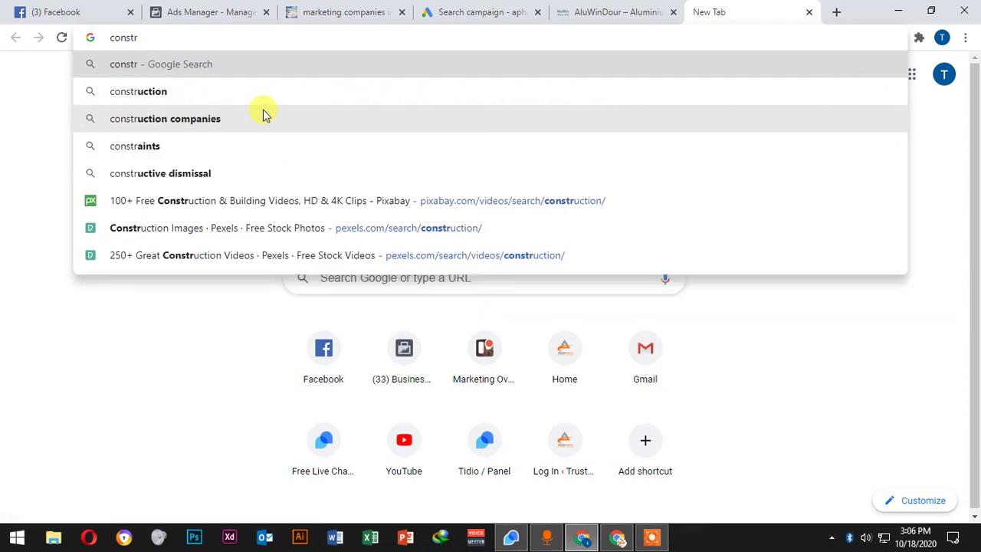
{"action": "left_click", "coordinate": [263, 115]}
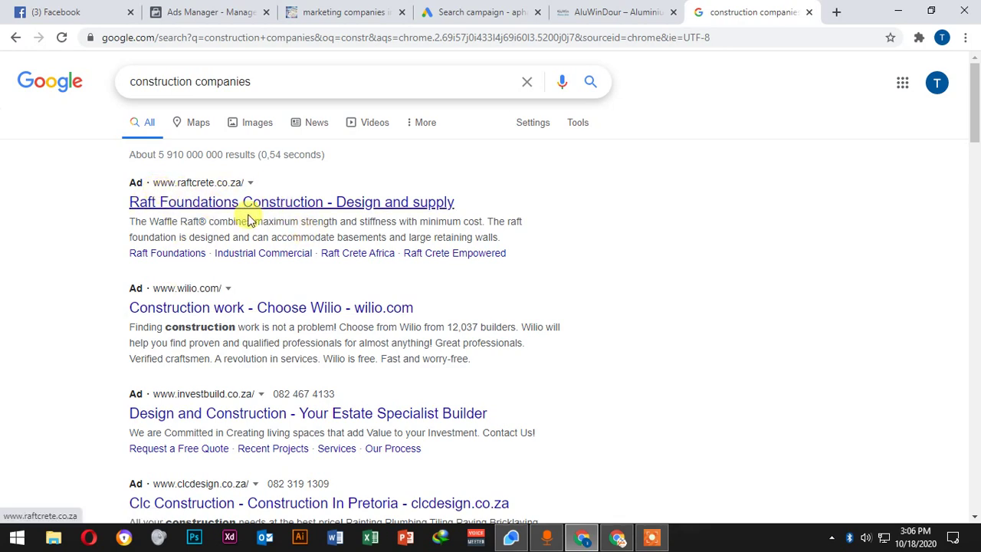
{"action": "scroll", "coordinate": [432, 314], "scroll_direction": "down", "scroll_amount": 8}
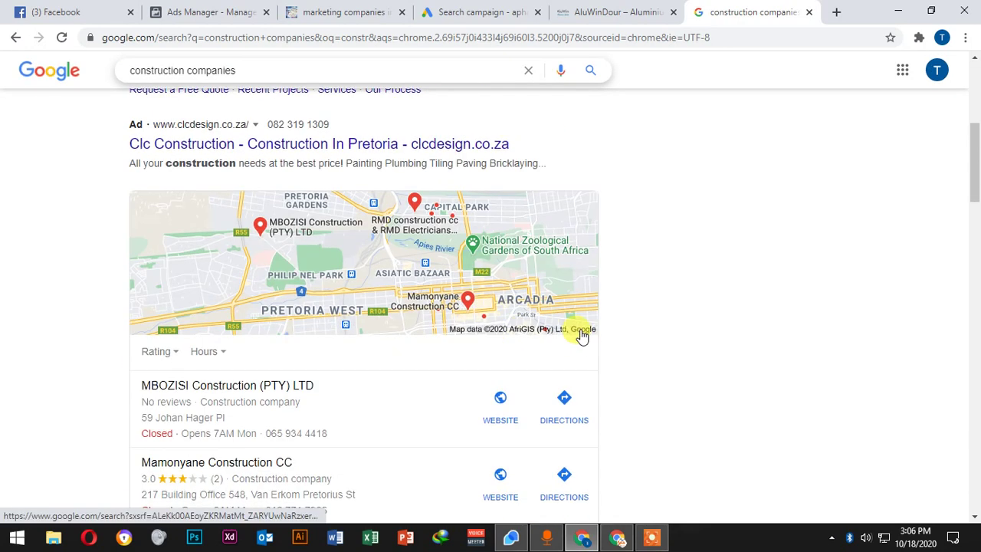
{"action": "scroll", "coordinate": [345, 330], "scroll_direction": "up", "scroll_amount": 10}
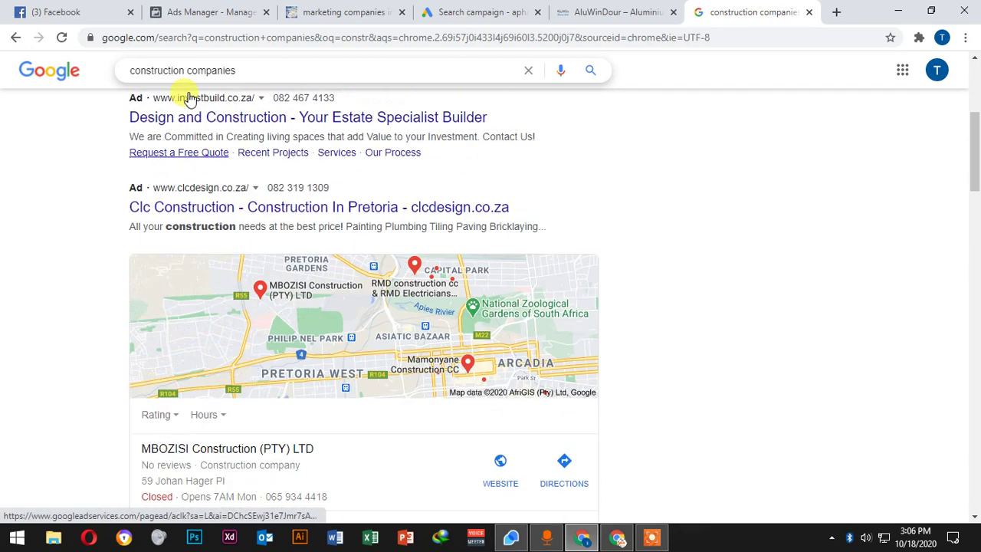
Copy the search phrase "construction companies" from the Google search box.
{"action": "left_click_drag", "start_coordinate": [249, 81], "coordinate": [166, 84]}
{"action": "right_click", "coordinate": [166, 84]}
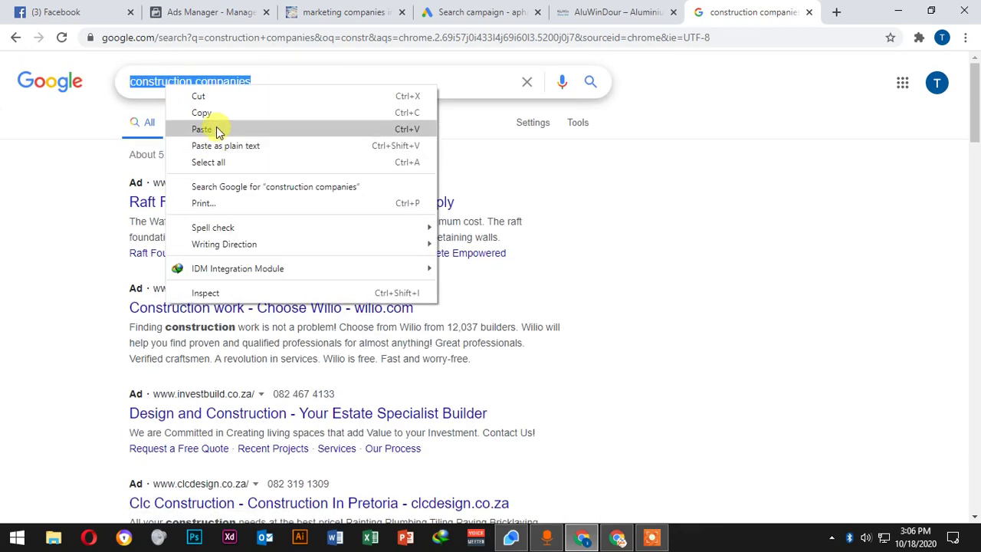
{"action": "left_click", "coordinate": [202, 112]}
Examine the rest of the results page, including organic results, lower ads, related searches and the local business listings.
{"action": "mouse_move", "coordinate": [617, 540]}
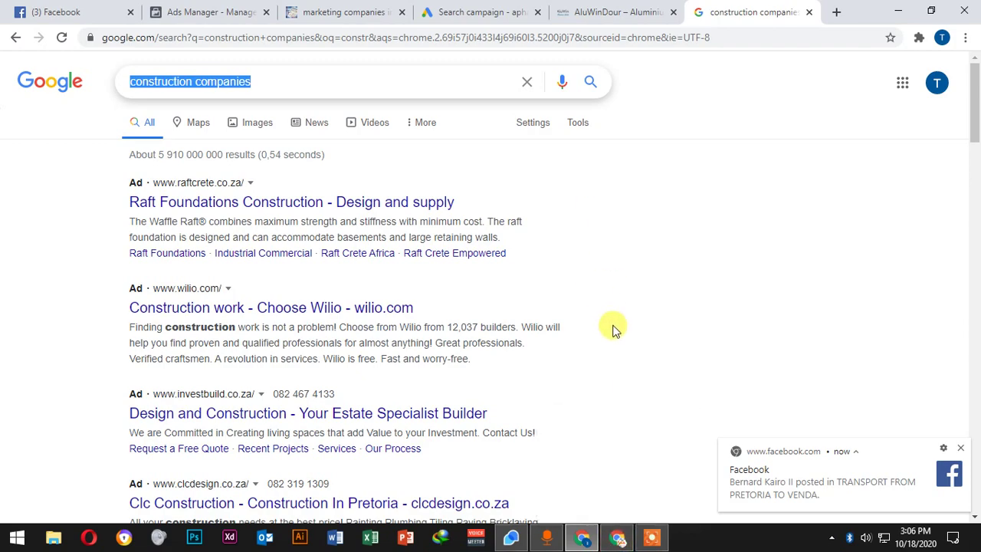
{"action": "scroll", "coordinate": [386, 207], "scroll_direction": "down", "scroll_amount": 20}
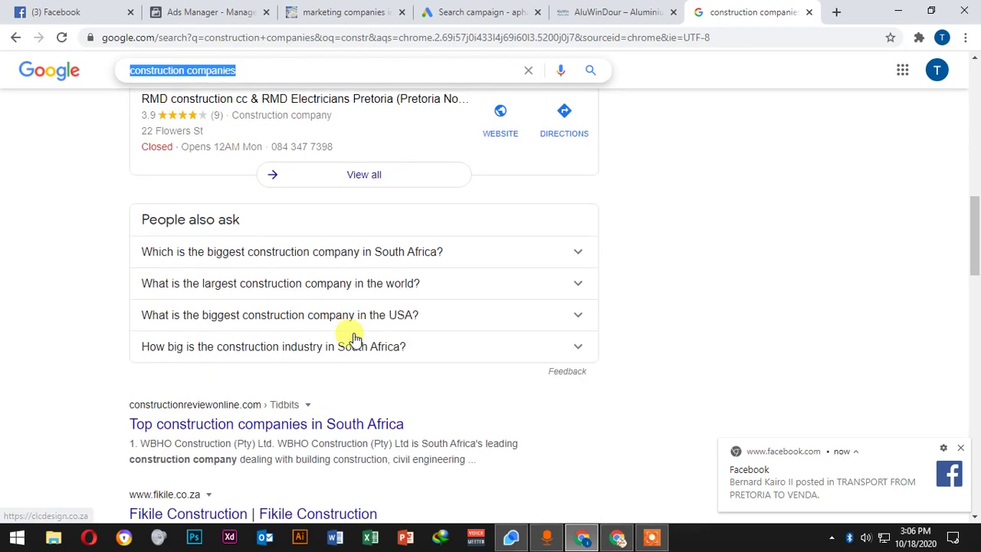
{"action": "scroll", "coordinate": [310, 389], "scroll_direction": "down", "scroll_amount": 10}
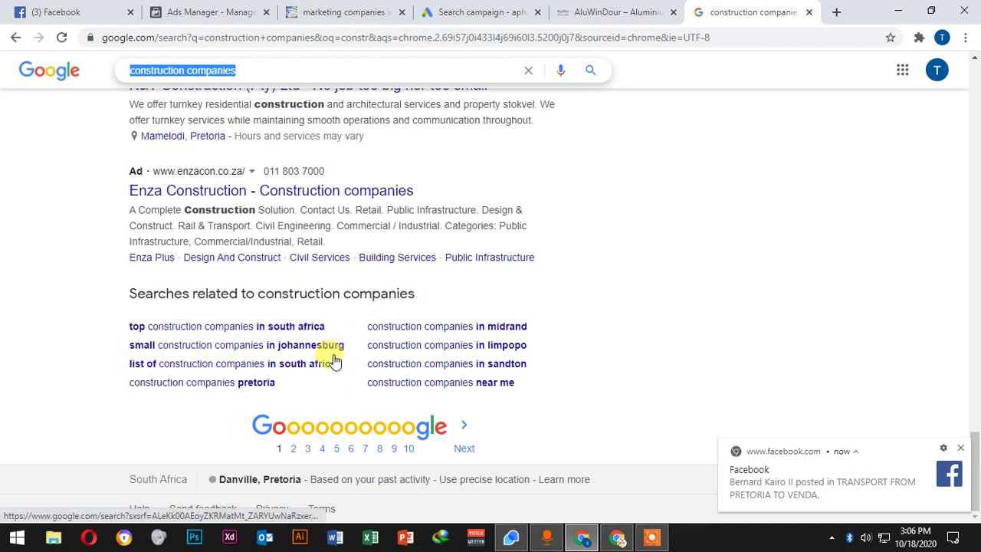
{"action": "scroll", "coordinate": [390, 361], "scroll_direction": "up", "scroll_amount": 2}
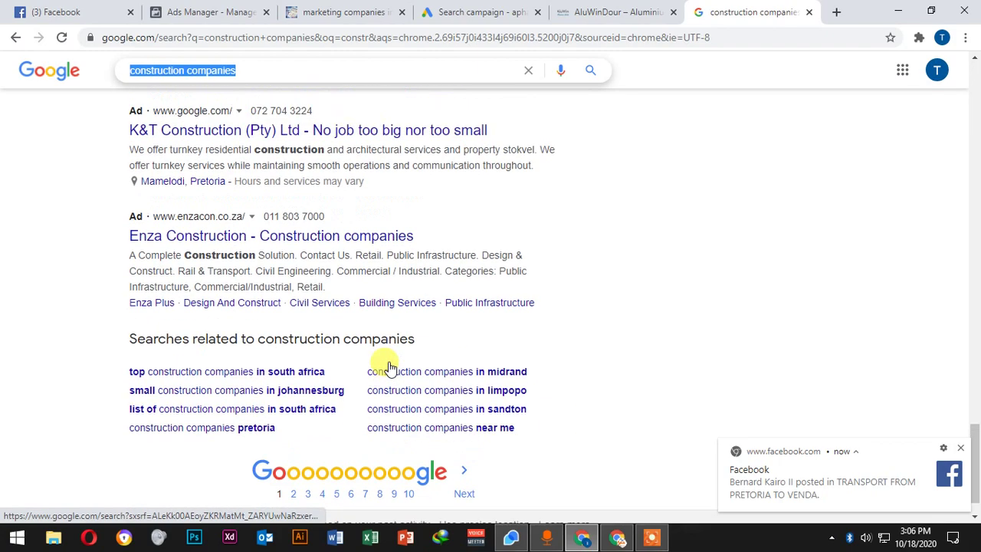
{"action": "scroll", "coordinate": [390, 412], "scroll_direction": "down", "scroll_amount": 1}
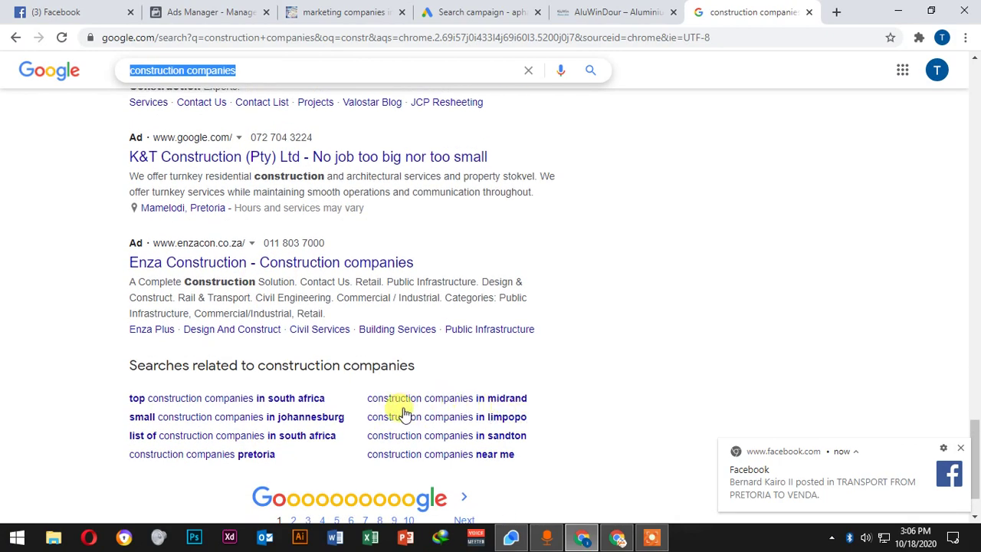
{"action": "scroll", "coordinate": [401, 418], "scroll_direction": "up", "scroll_amount": 5}
{"action": "scroll", "coordinate": [400, 427], "scroll_direction": "up", "scroll_amount": 5}
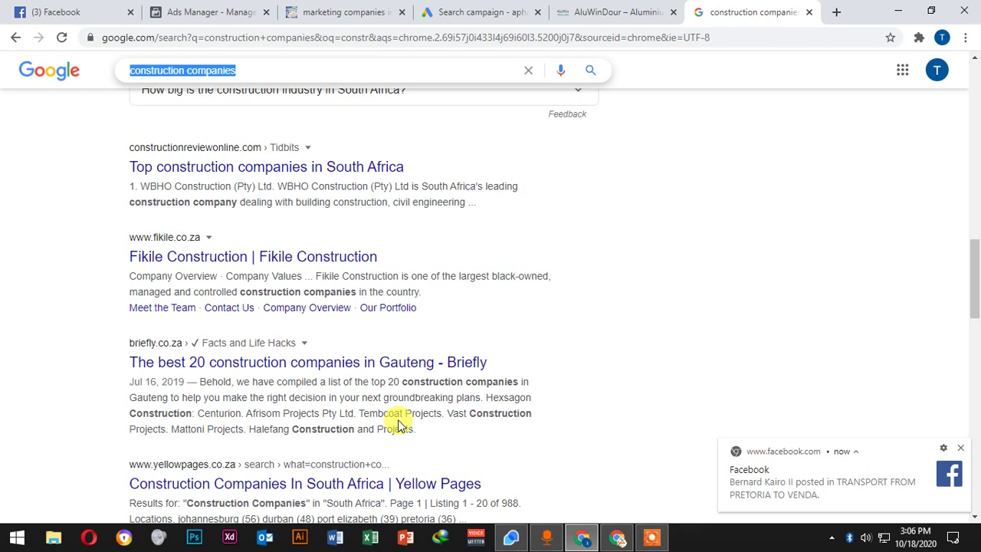
{"action": "scroll", "coordinate": [493, 376], "scroll_direction": "up", "scroll_amount": 7}
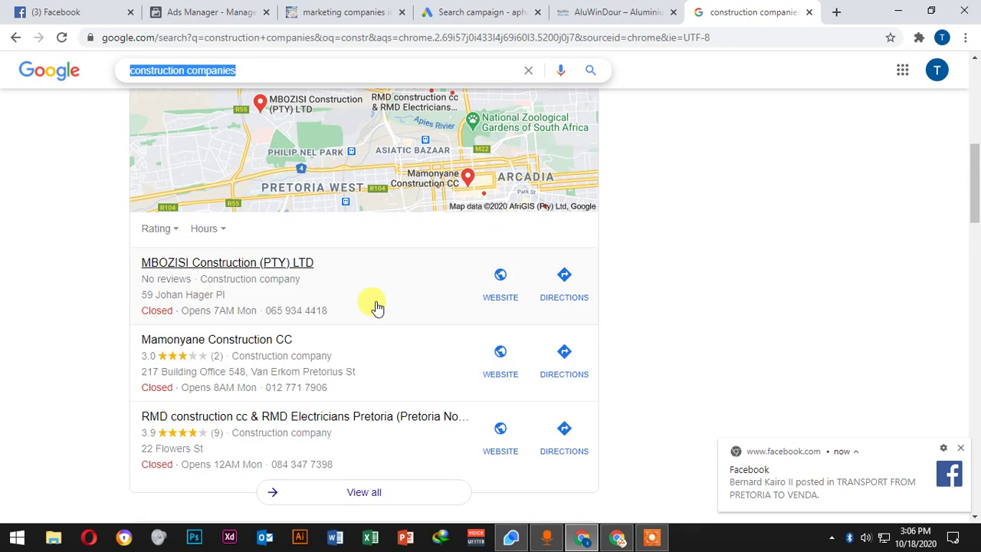
Refine the Google search to the suggested phrase "construction companies pretoria".
{"action": "scroll", "coordinate": [376, 306], "scroll_direction": "up", "scroll_amount": 3}
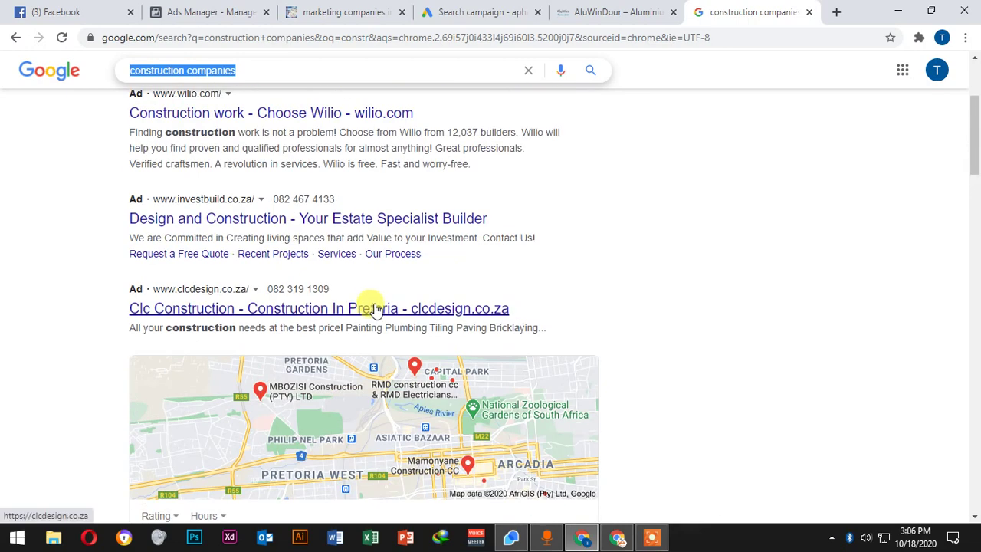
{"action": "scroll", "coordinate": [374, 313], "scroll_direction": "up", "scroll_amount": 3}
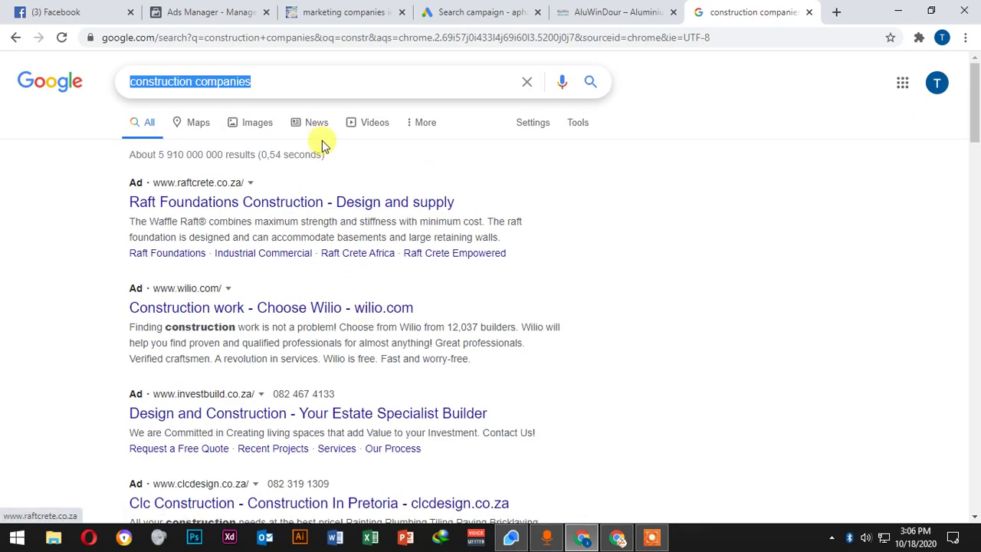
{"action": "left_click", "coordinate": [302, 75]}
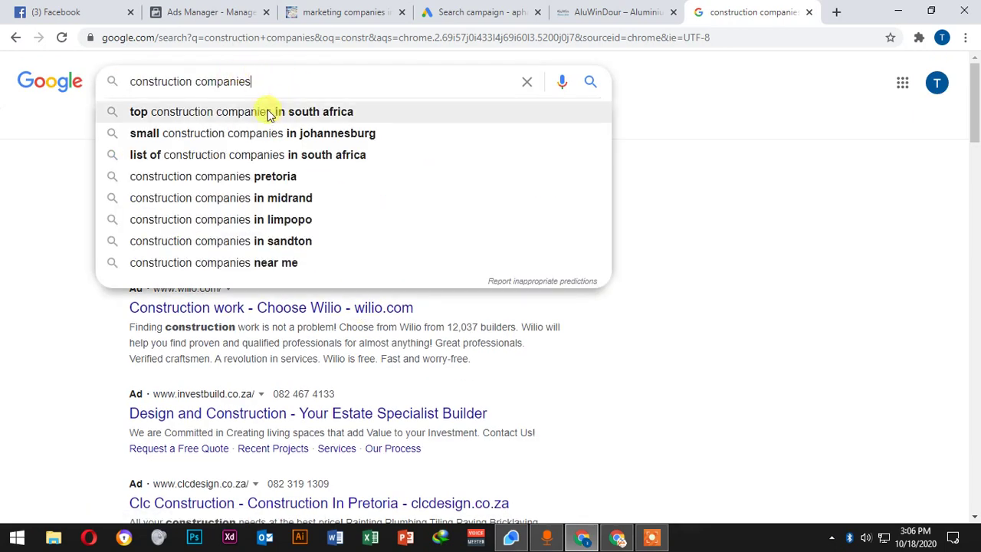
{"action": "left_click", "coordinate": [220, 179]}
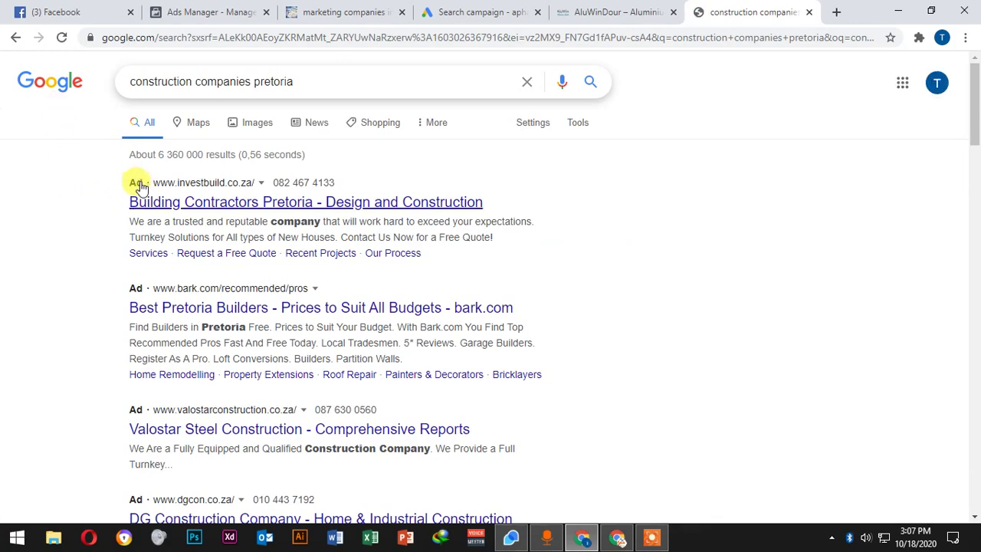
Examine the Pretoria search results, comparing the ads above the map with the local business listings and the organic results.
{"action": "scroll", "coordinate": [138, 287], "scroll_direction": "down", "scroll_amount": 5}
{"action": "scroll", "coordinate": [148, 294], "scroll_direction": "down", "scroll_amount": 7}
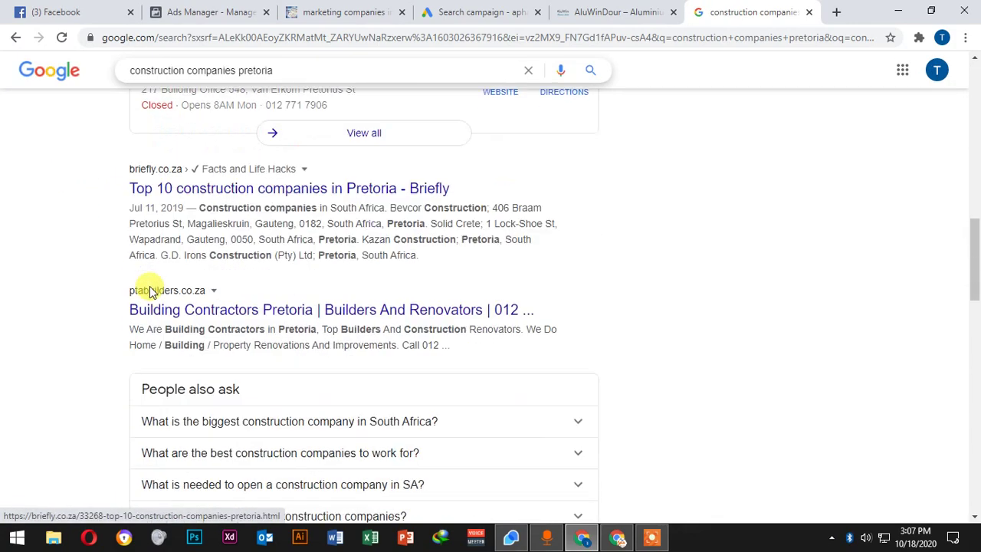
{"action": "scroll", "coordinate": [160, 188], "scroll_direction": "up", "scroll_amount": 3}
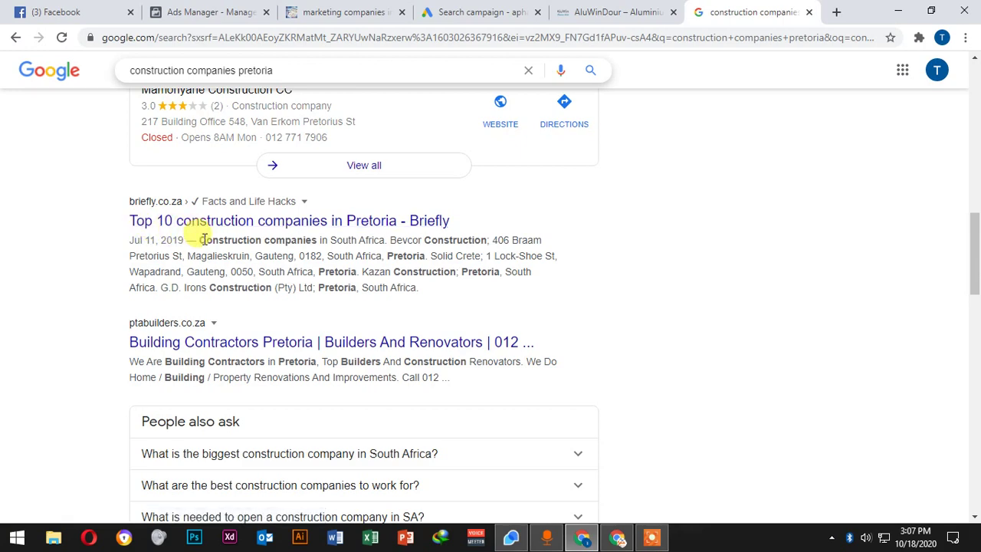
{"action": "scroll", "coordinate": [206, 239], "scroll_direction": "up", "scroll_amount": 10}
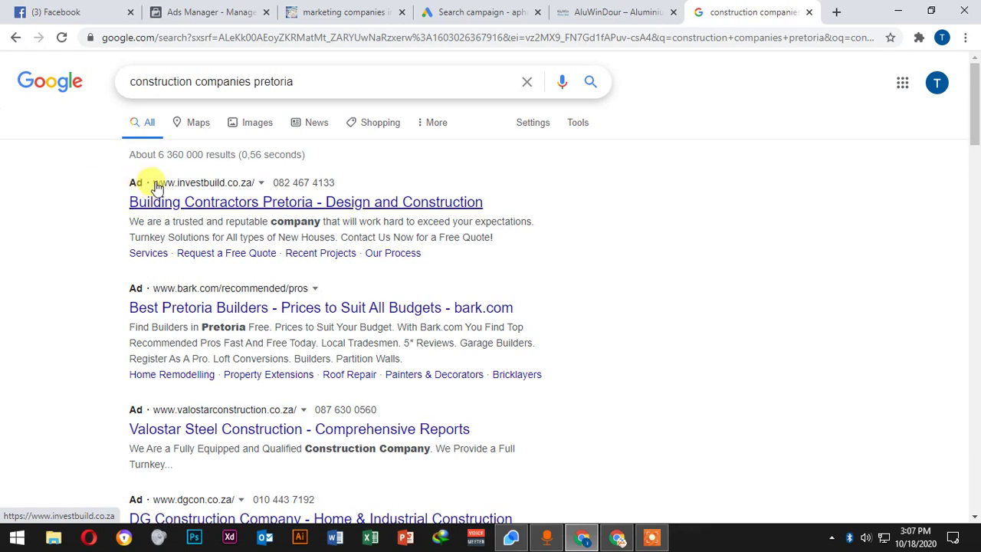
{"action": "scroll", "coordinate": [230, 204], "scroll_direction": "down", "scroll_amount": 8}
{"action": "scroll", "coordinate": [191, 246], "scroll_direction": "up", "scroll_amount": 10}
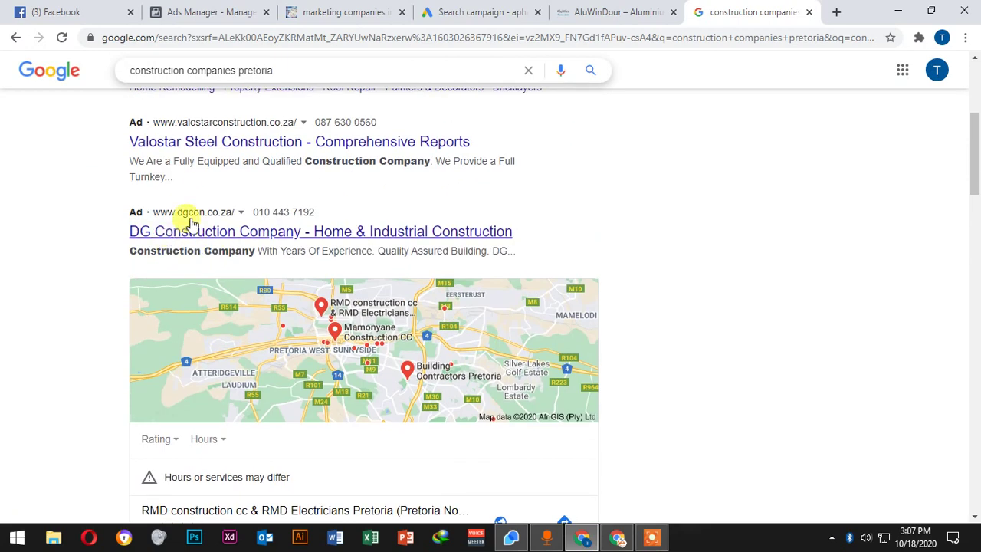
{"action": "scroll", "coordinate": [157, 204], "scroll_direction": "down", "scroll_amount": 5}
{"action": "scroll", "coordinate": [182, 299], "scroll_direction": "down", "scroll_amount": 7}
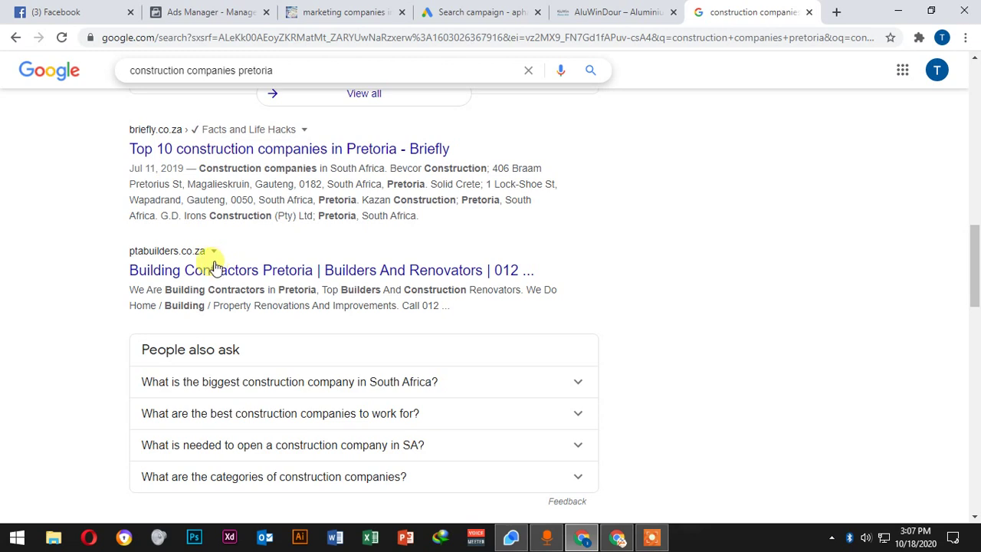
{"action": "scroll", "coordinate": [241, 232], "scroll_direction": "up", "scroll_amount": 2}
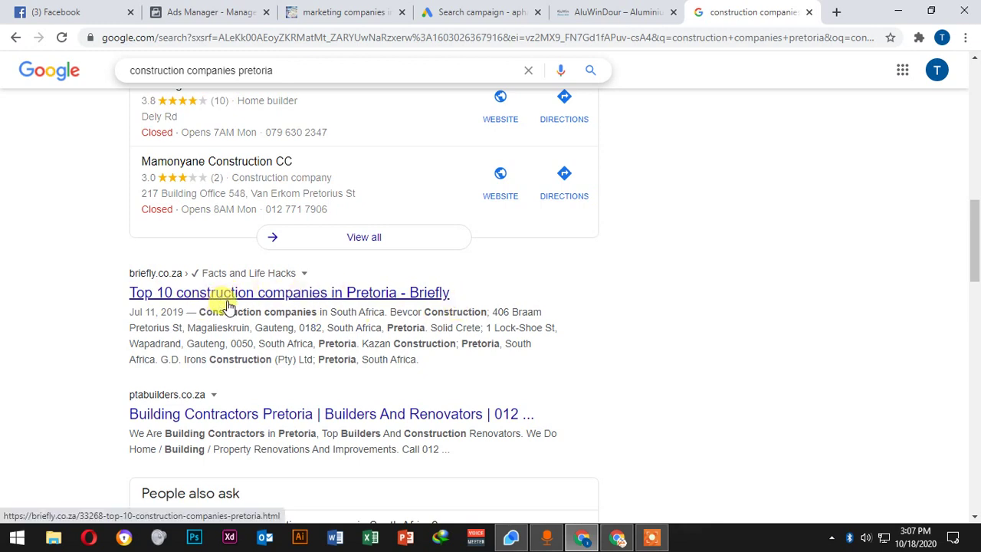
{"action": "scroll", "coordinate": [449, 401], "scroll_direction": "up", "scroll_amount": 12}
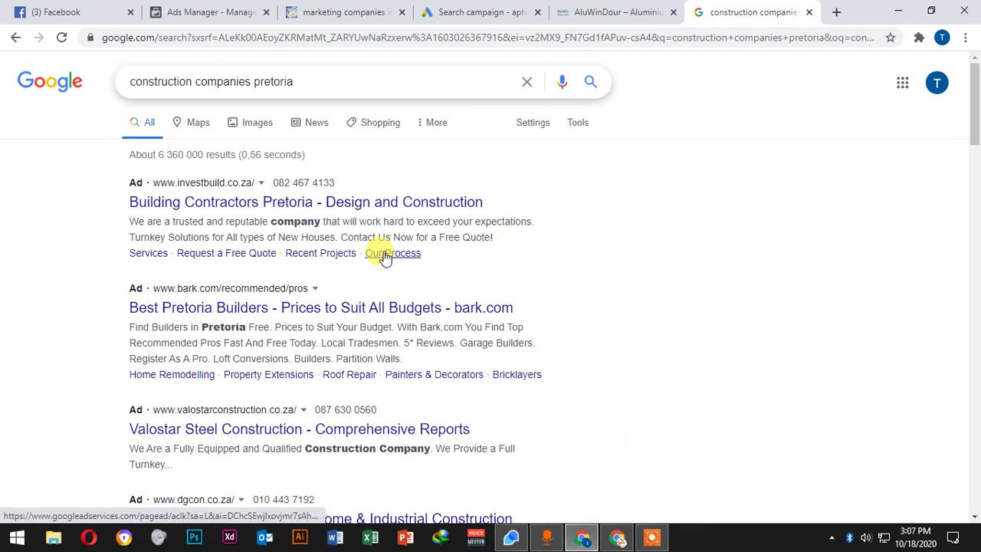
{"action": "scroll", "coordinate": [330, 303], "scroll_direction": "down", "scroll_amount": 2}
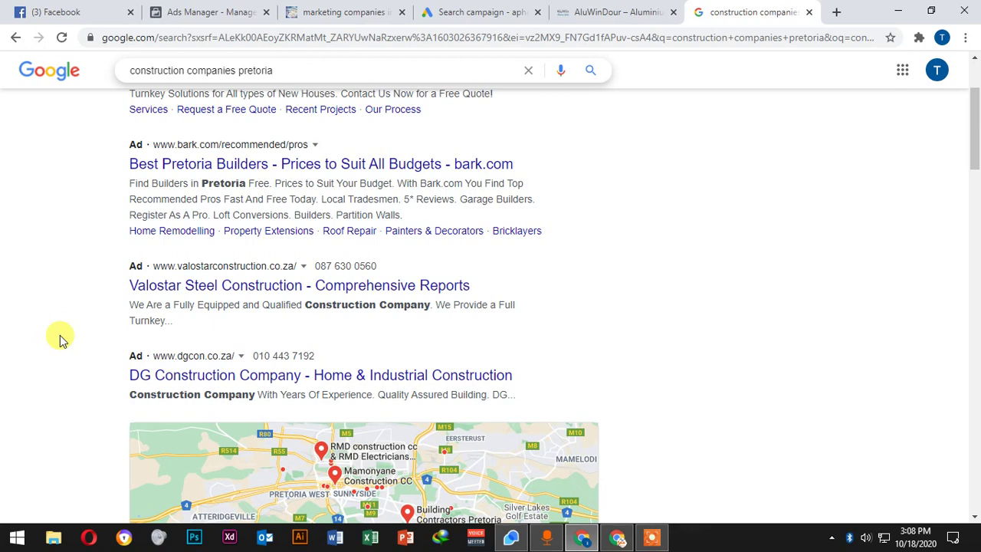
Switch to the Google Ads search campaign and close the advanced location search without saving.
{"action": "left_click", "coordinate": [460, 11]}
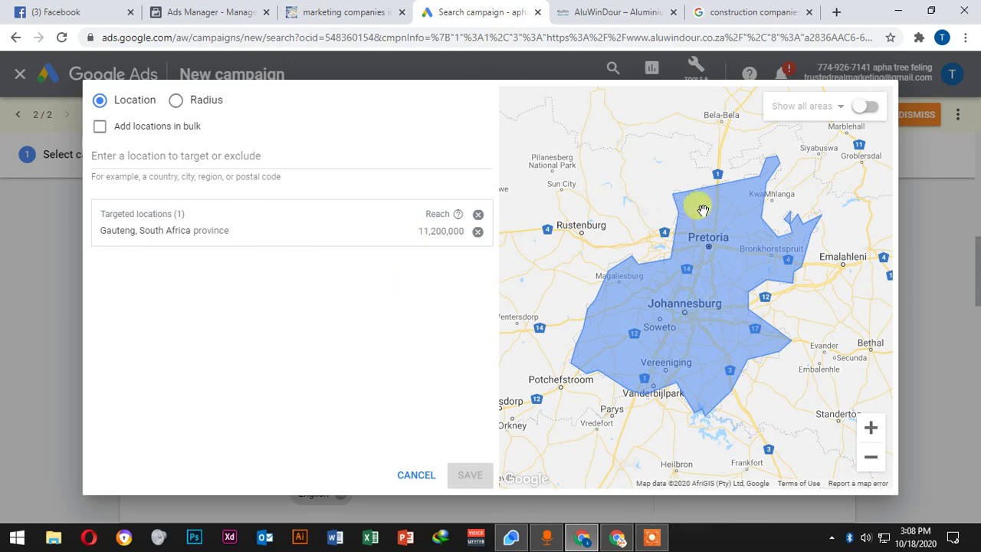
{"action": "left_click", "coordinate": [417, 474]}
{"action": "scroll", "coordinate": [364, 345], "scroll_direction": "up", "scroll_amount": 5}
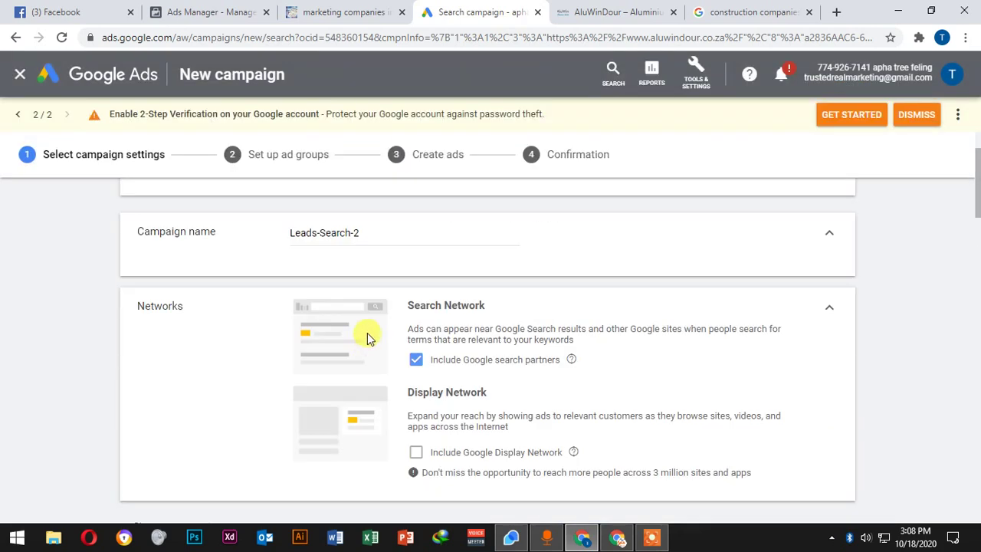
{"action": "scroll", "coordinate": [364, 345], "scroll_direction": "up", "scroll_amount": 2}
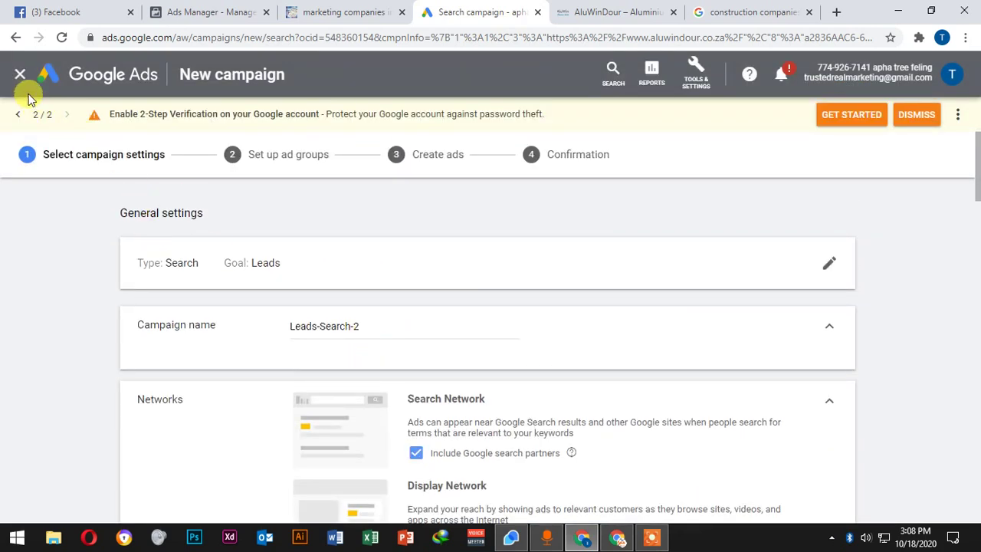
Review the new campaign's settings, including the campaign name, networks, targeted locations and sitelink extensions.
{"action": "scroll", "coordinate": [225, 357], "scroll_direction": "down", "scroll_amount": 8}
{"action": "scroll", "coordinate": [225, 357], "scroll_direction": "up", "scroll_amount": 8}
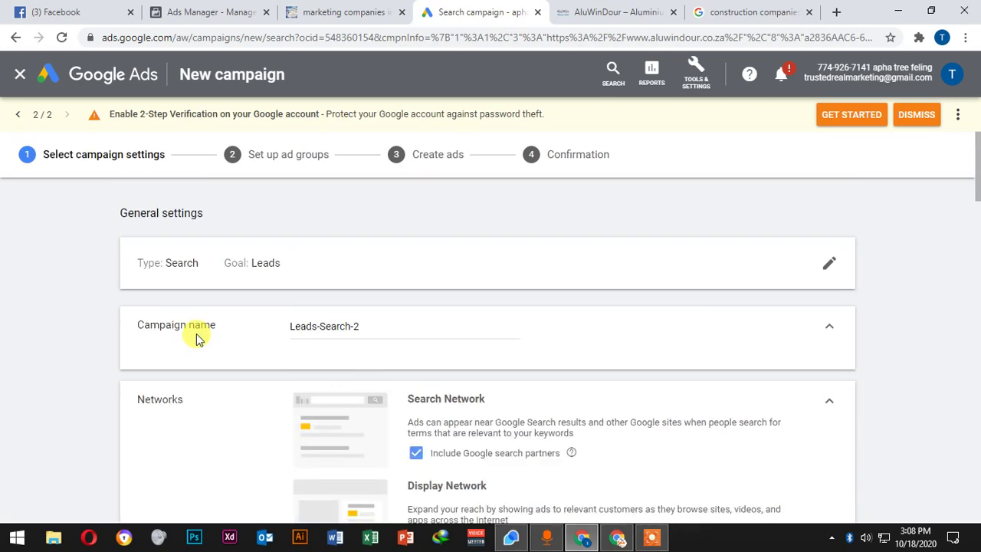
{"action": "left_click", "coordinate": [400, 158]}
{"action": "scroll", "coordinate": [413, 276], "scroll_direction": "down", "scroll_amount": 6}
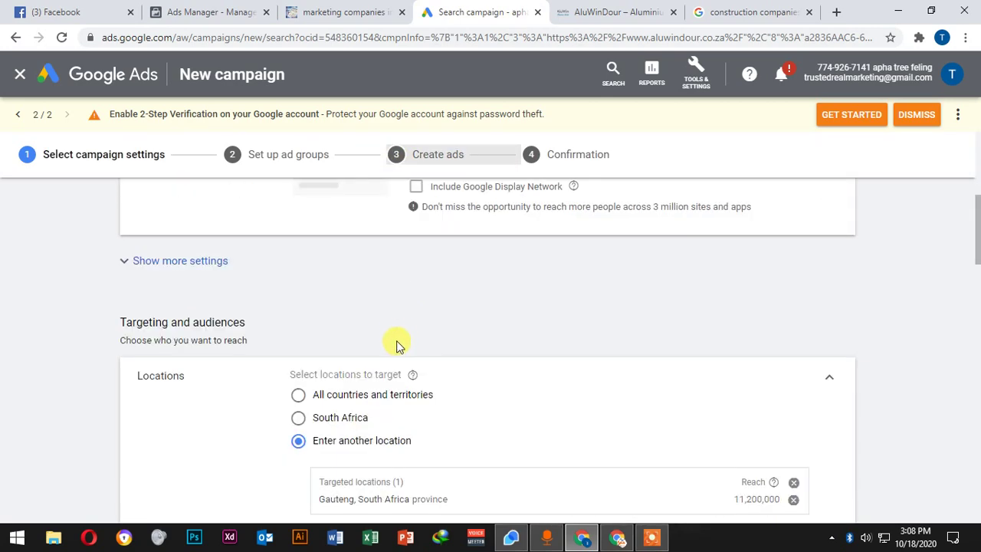
{"action": "scroll", "coordinate": [401, 335], "scroll_direction": "up", "scroll_amount": 5}
{"action": "scroll", "coordinate": [222, 230], "scroll_direction": "up", "scroll_amount": 1}
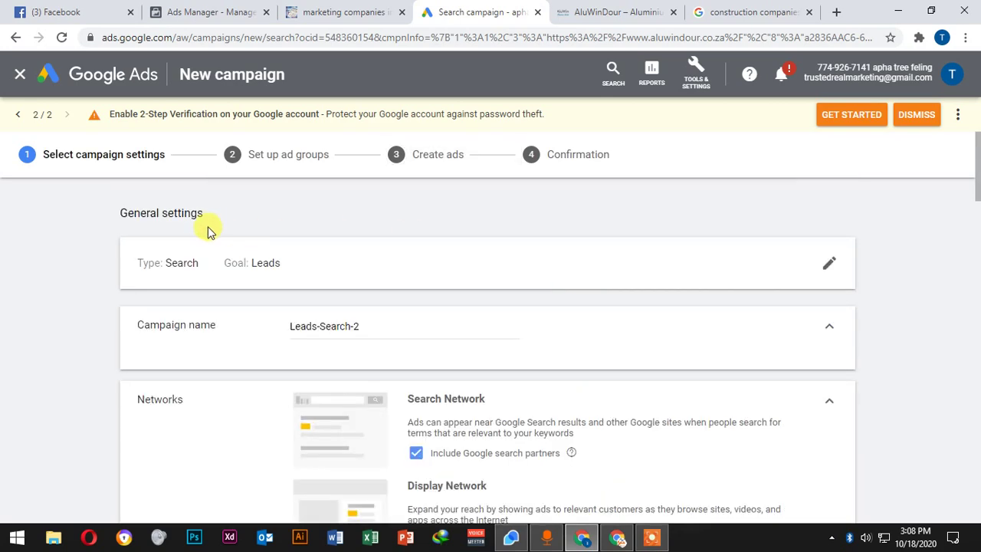
{"action": "scroll", "coordinate": [234, 310], "scroll_direction": "down", "scroll_amount": 5}
{"action": "scroll", "coordinate": [226, 329], "scroll_direction": "down", "scroll_amount": 15}
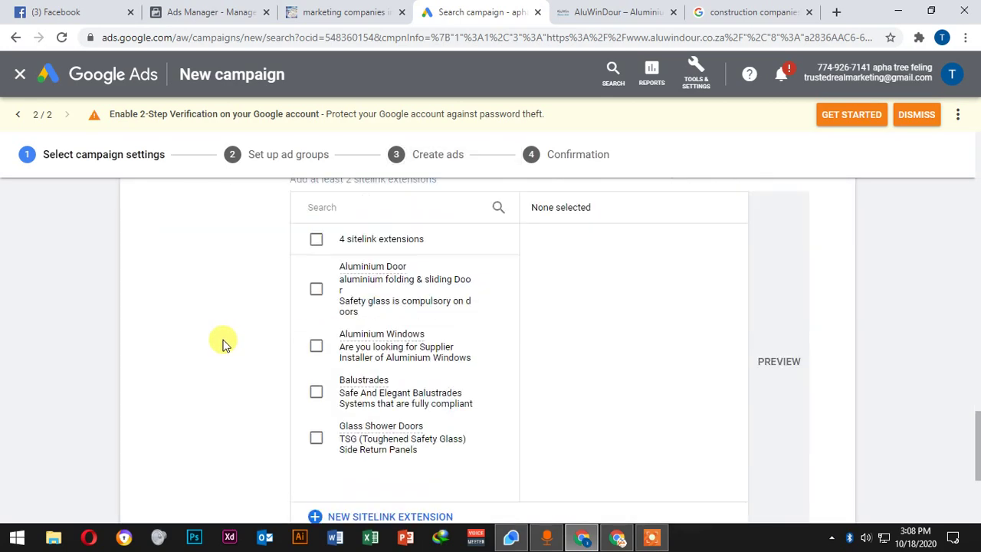
{"action": "scroll", "coordinate": [222, 347], "scroll_direction": "up", "scroll_amount": 20}
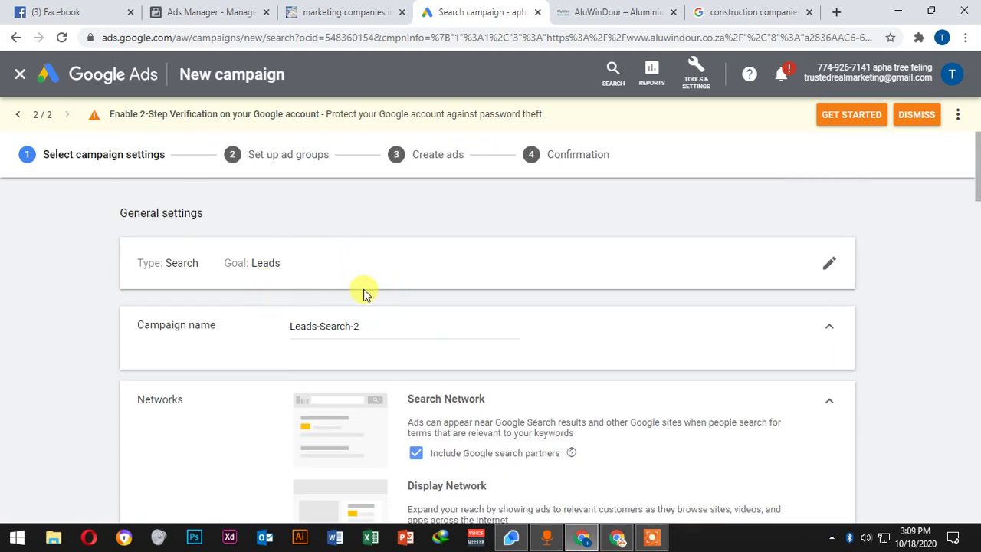
{"action": "scroll", "coordinate": [271, 318], "scroll_direction": "down", "scroll_amount": 6}
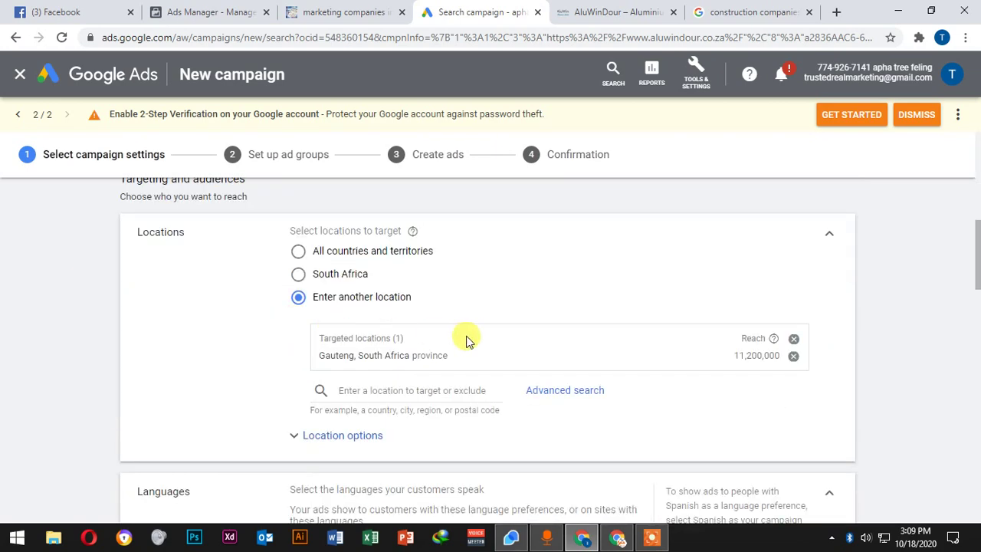
Open youtube.com in a new browser tab.
{"action": "left_click", "coordinate": [836, 13]}
{"action": "type", "text": "youtube.com"}
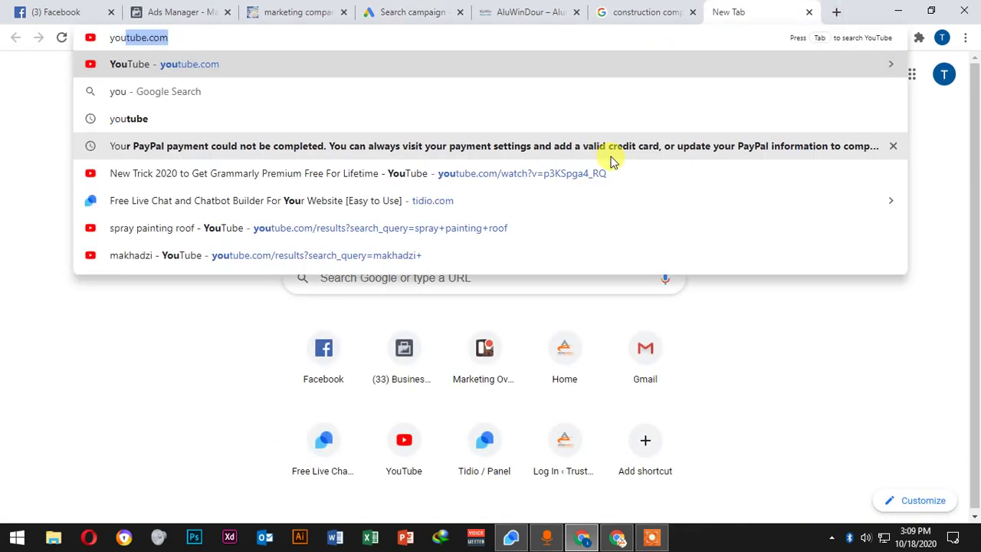
{"action": "key", "text": "Return"}
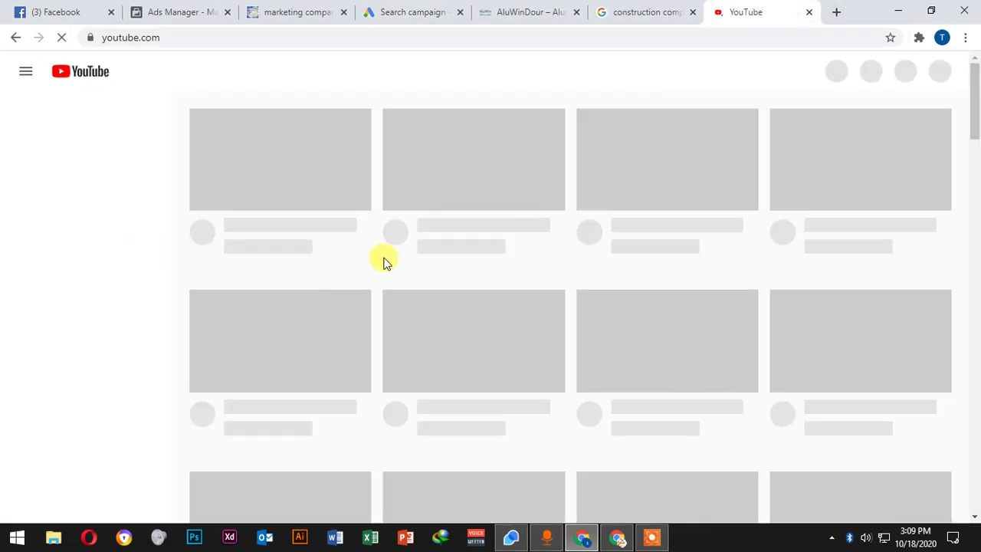